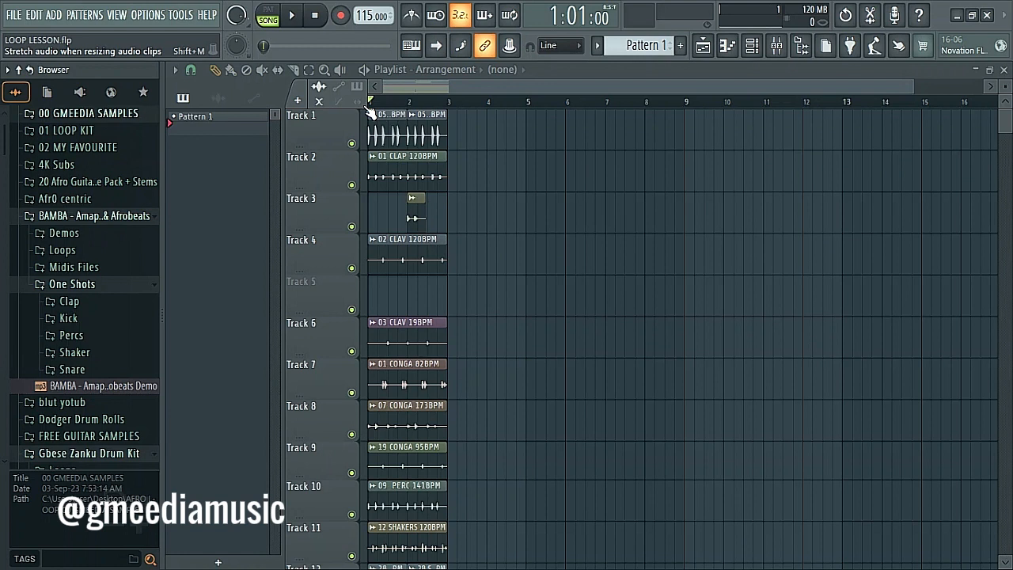
# Play back the two-bar percussion loop arrangement.
pyautogui.press('space')
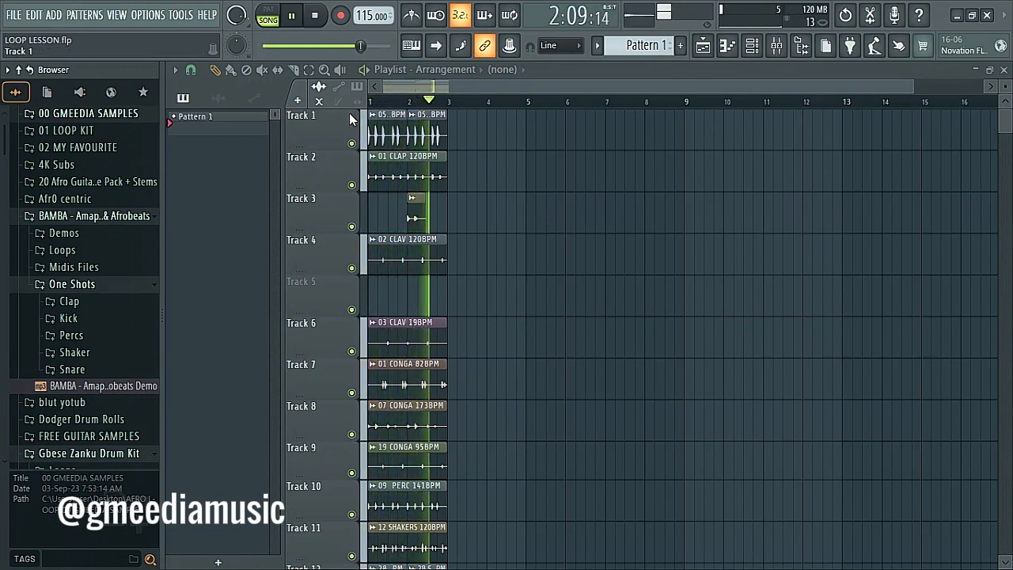
pyautogui.press('space')
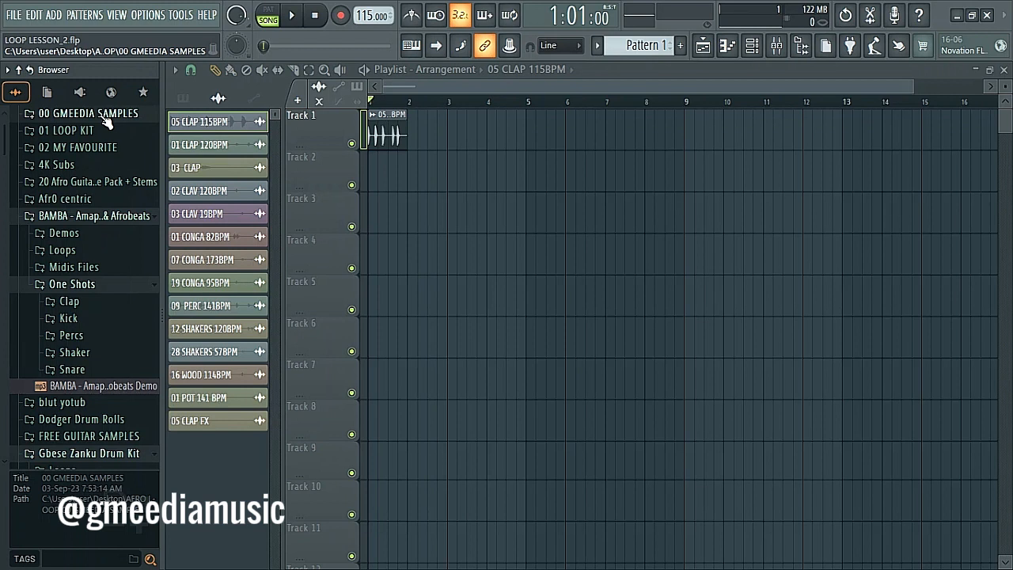
# Expand the 00 GMEEDIA SAMPLES folder and look inside its AGOGO subfolder.
pyautogui.click(105, 115)
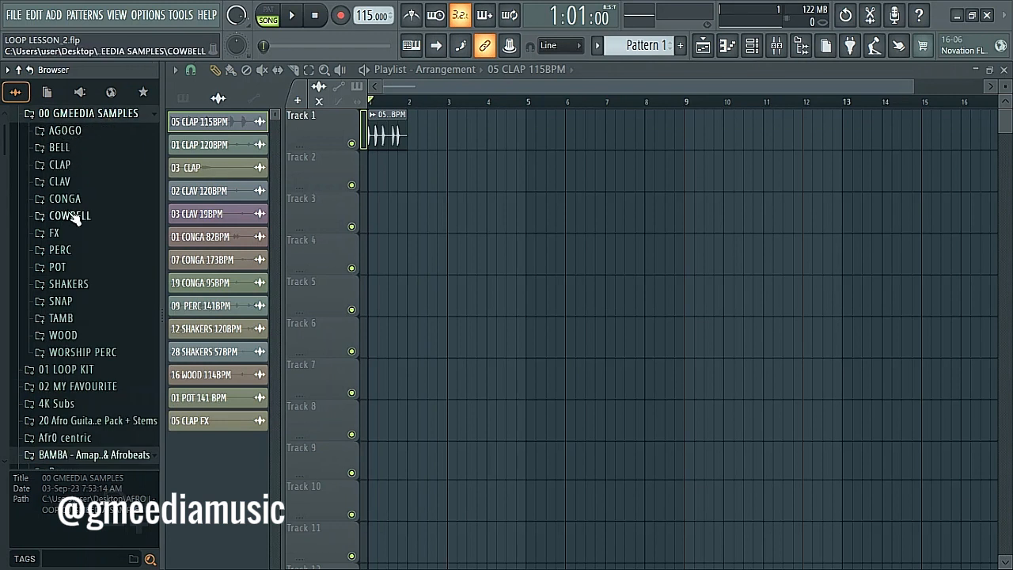
pyautogui.click(76, 133)
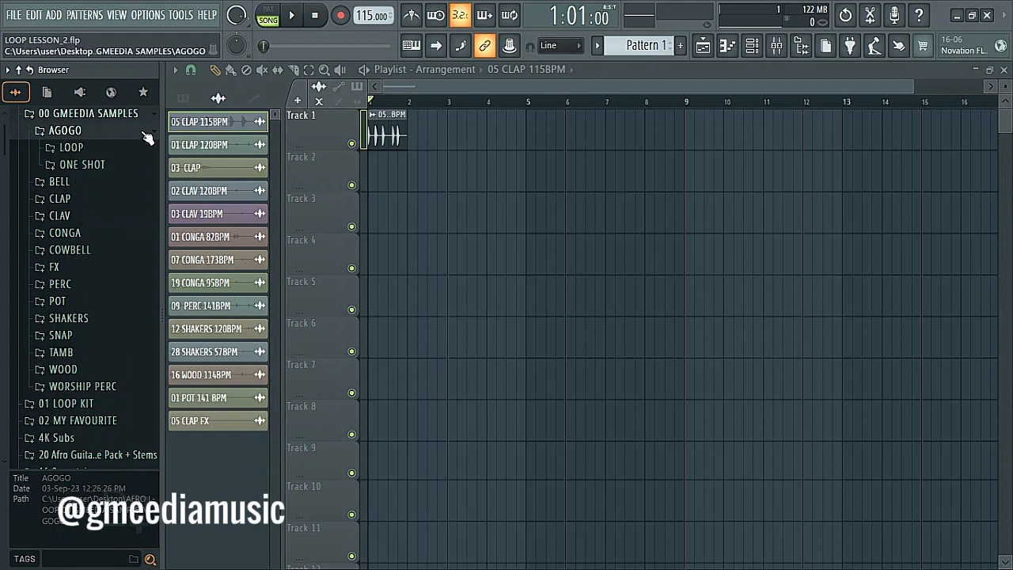
pyautogui.click(146, 133)
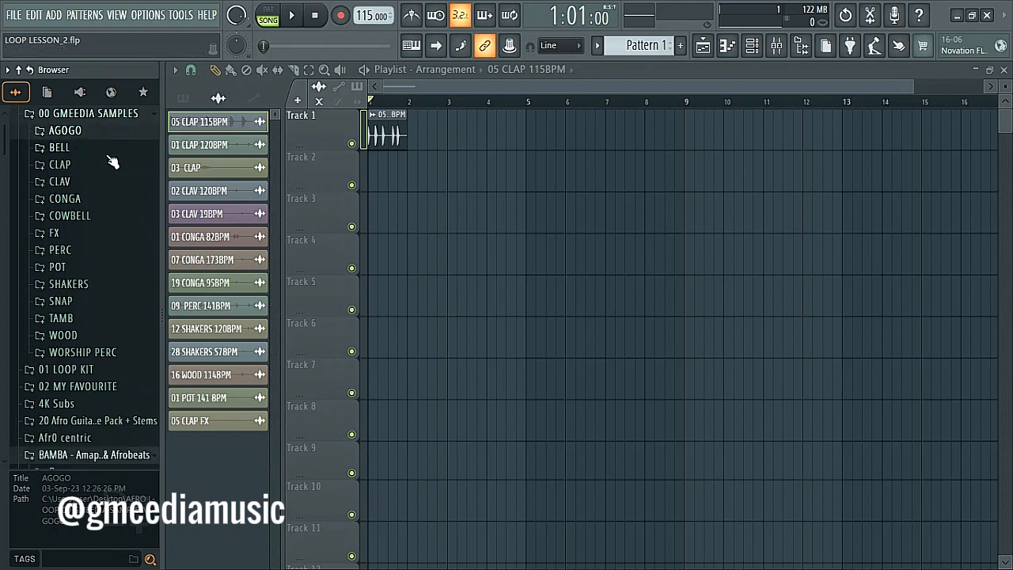
# Audition 05 CLAP 115BPM from the CLAP loop samples and place it on Track 1 at bar 1.
pyautogui.click(60, 166)
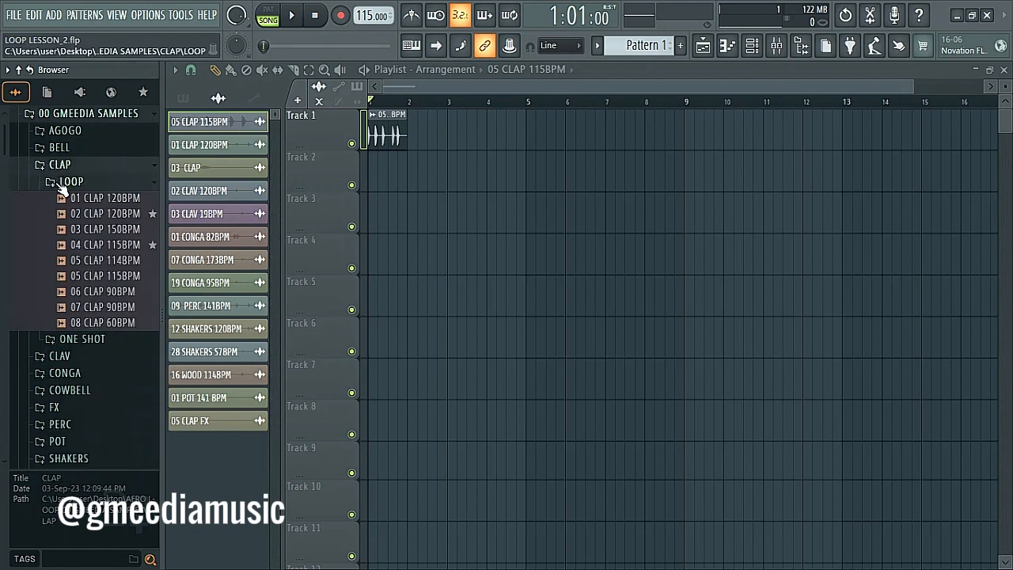
pyautogui.click(101, 279)
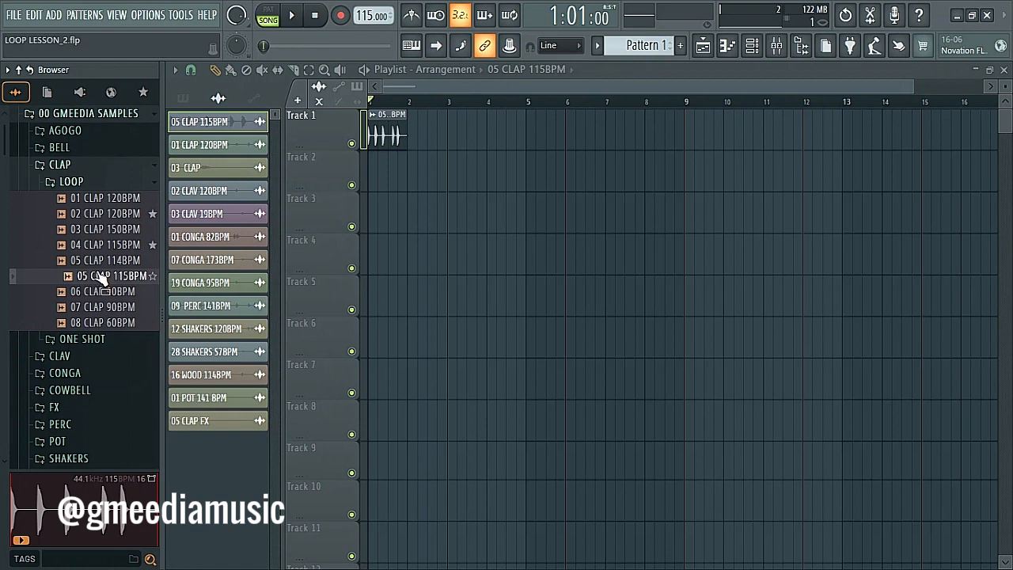
pyautogui.rightClick(376, 135)
pyautogui.moveTo(99, 279); pyautogui.dragTo(372, 130)
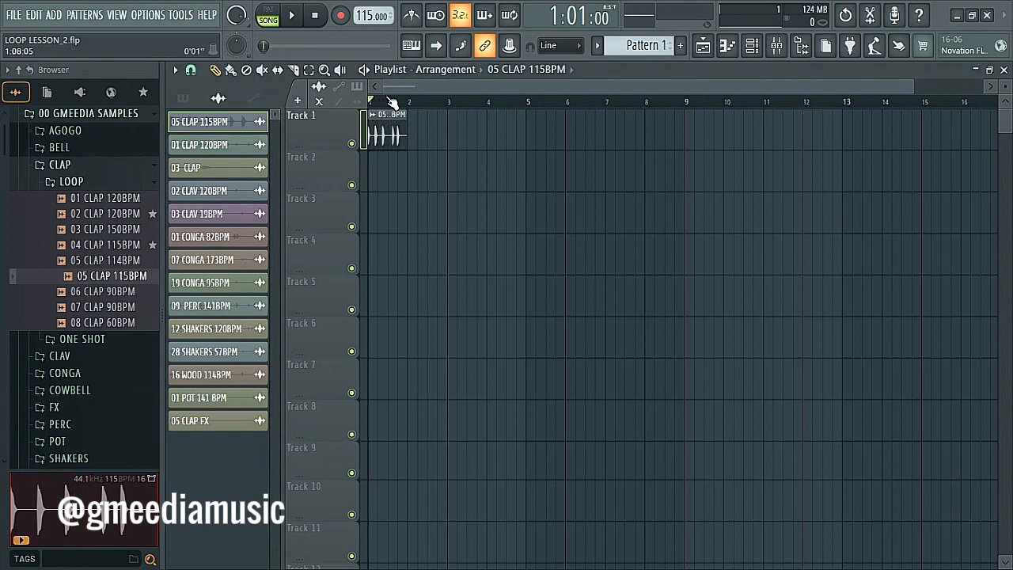
# Examine the 05 CLAP 115BPM clip on Track 1 up close and play it back.
pyautogui.scroll(8, 402, 109)
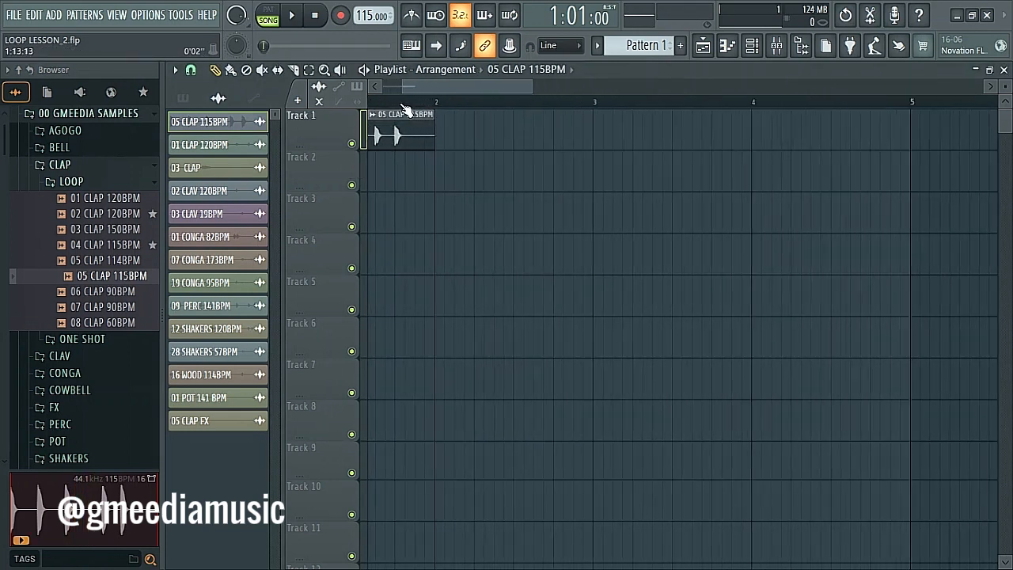
pyautogui.scroll(4, 404, 107)
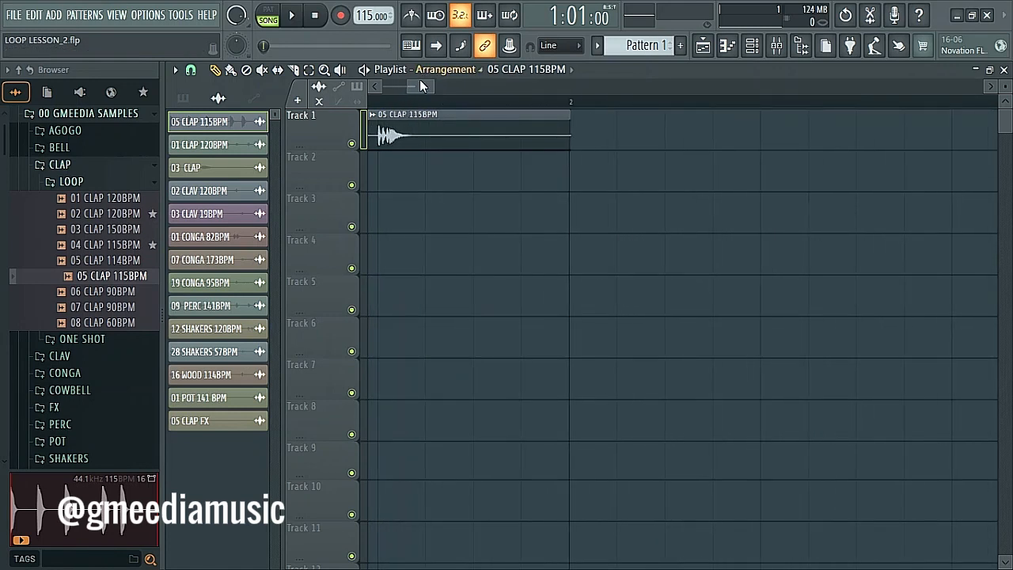
pyautogui.moveTo(420, 82)
pyautogui.mouseDown()
pyautogui.moveTo(431, 87)
pyautogui.moveTo(420, 91)
pyautogui.mouseUp()
pyautogui.keyDown('ctrl'); pyautogui.rightClick(616, 112); pyautogui.keyUp('ctrl')
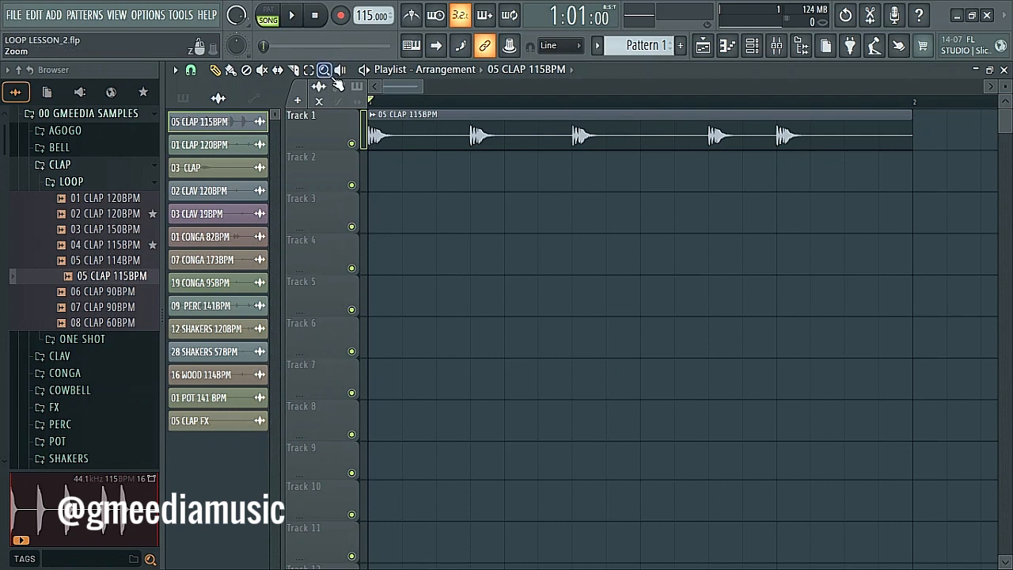
pyautogui.press('space')
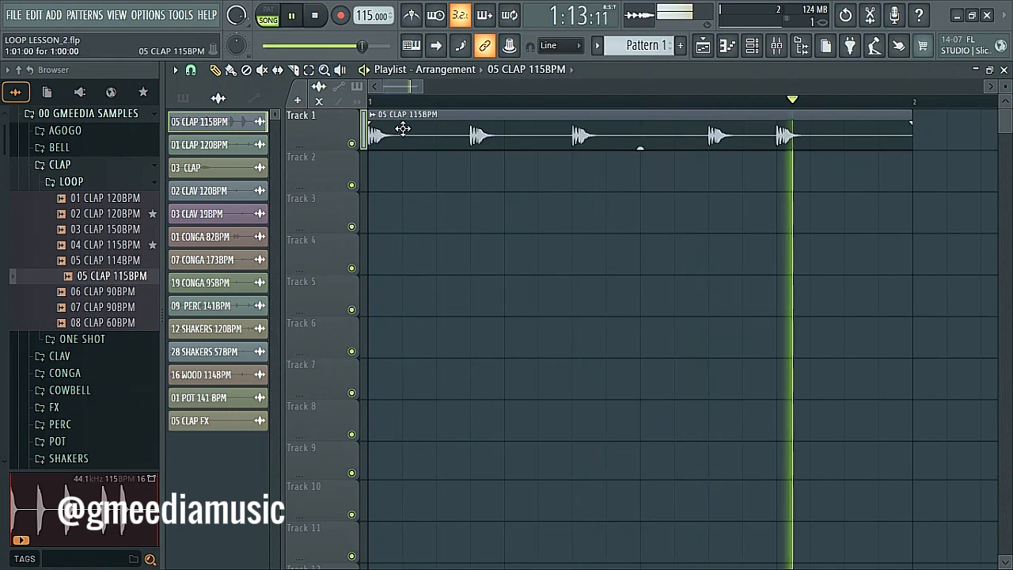
pyautogui.press('space')
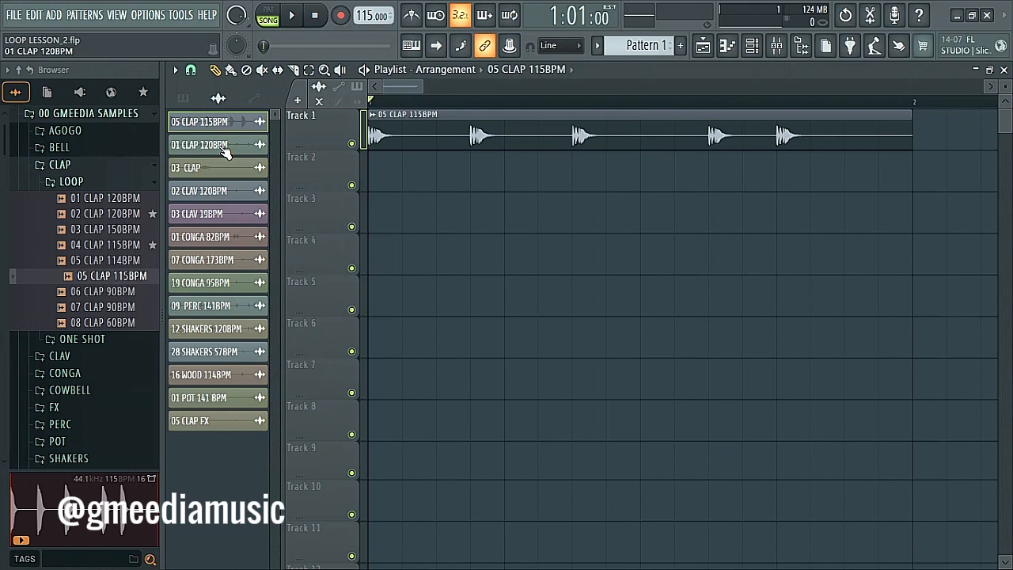
# Audition the 01 CLAP 120BPM loop and place it on Track 2, aligned to the start of bar 1.
pyautogui.click(96, 202)
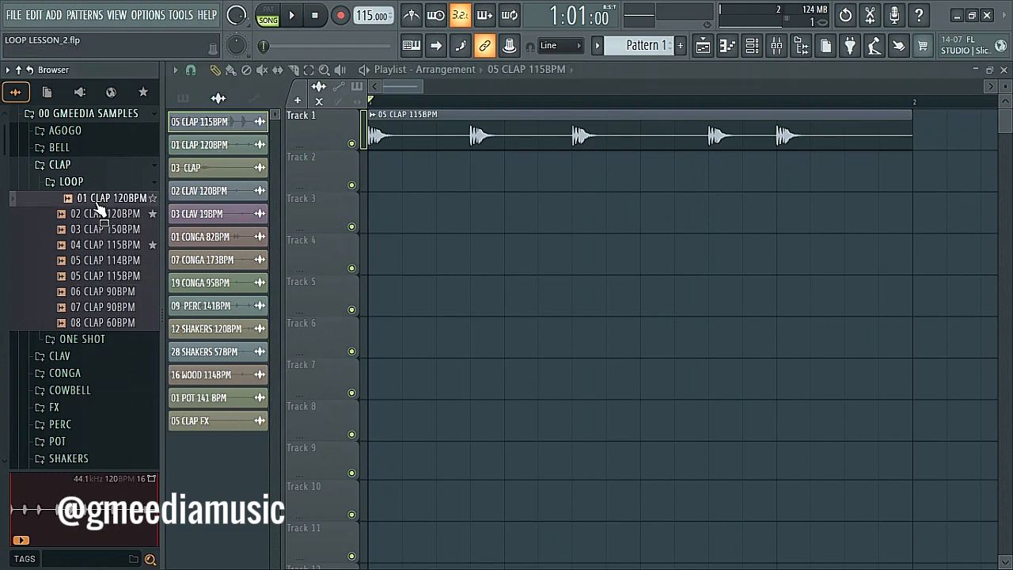
pyautogui.moveTo(98, 208); pyautogui.dragTo(407, 170)
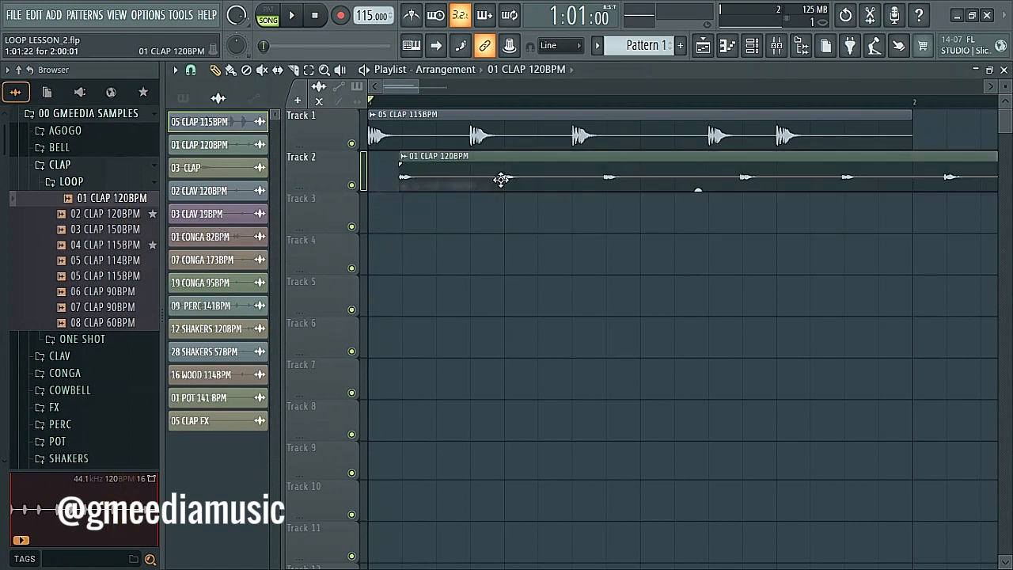
pyautogui.moveTo(496, 176); pyautogui.dragTo(364, 186)
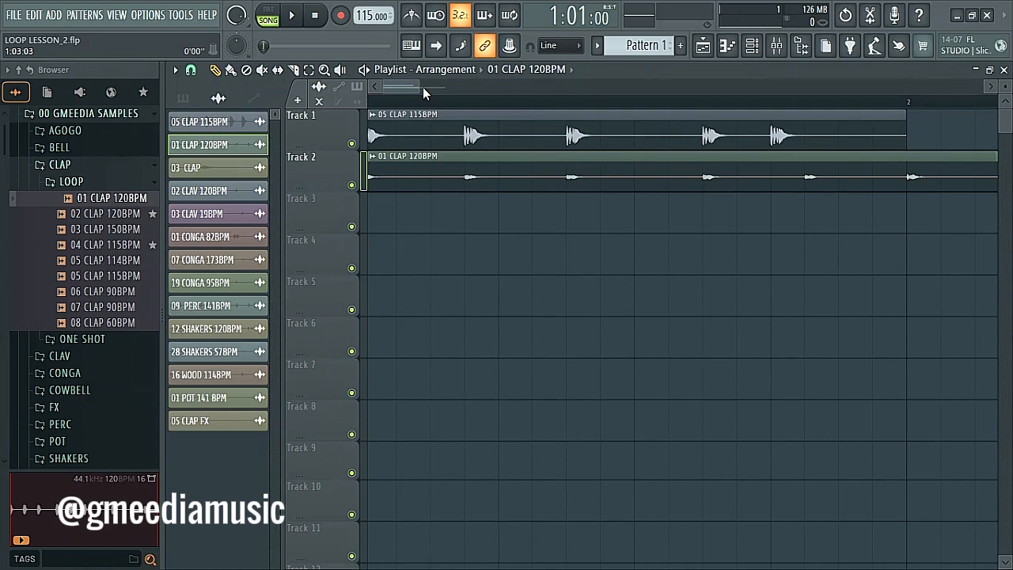
# Duplicate the 05 CLAP 115BPM clip on Track 1 into bar 2 and play back both clap tracks.
pyautogui.moveTo(414, 87); pyautogui.dragTo(489, 90)
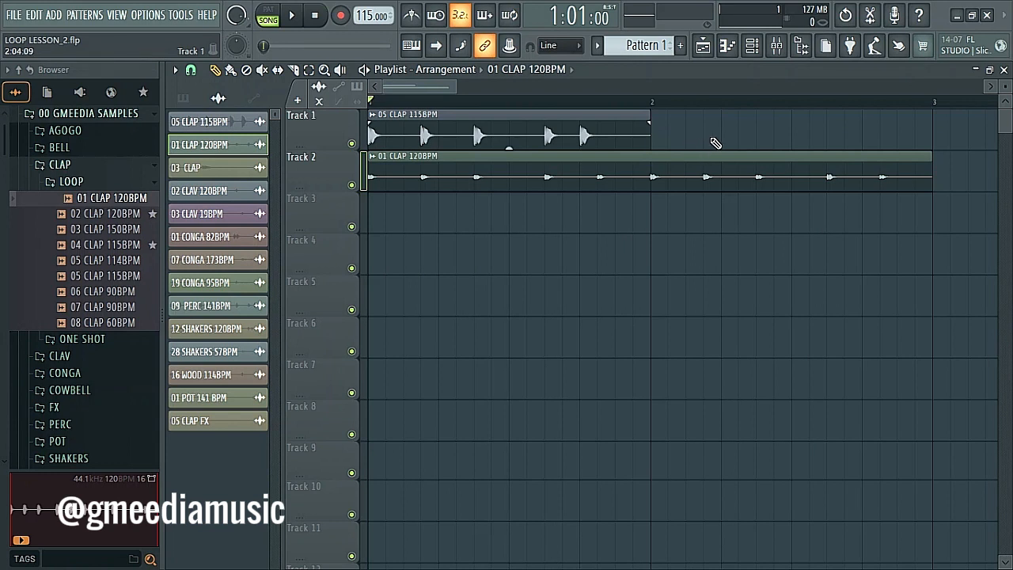
pyautogui.moveTo(692, 143); pyautogui.dragTo(621, 141)
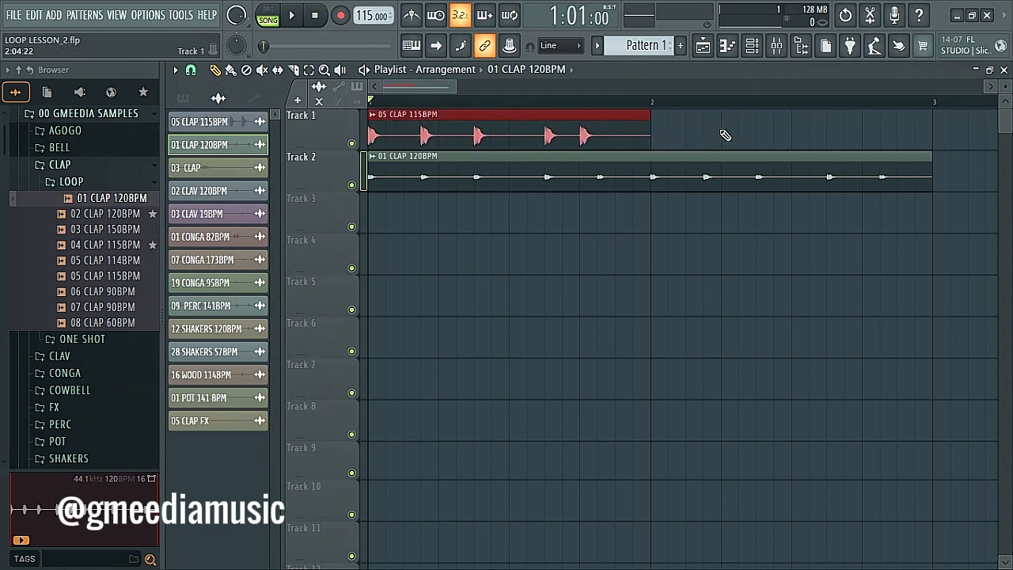
pyautogui.hotkey('ctrl', 'b')
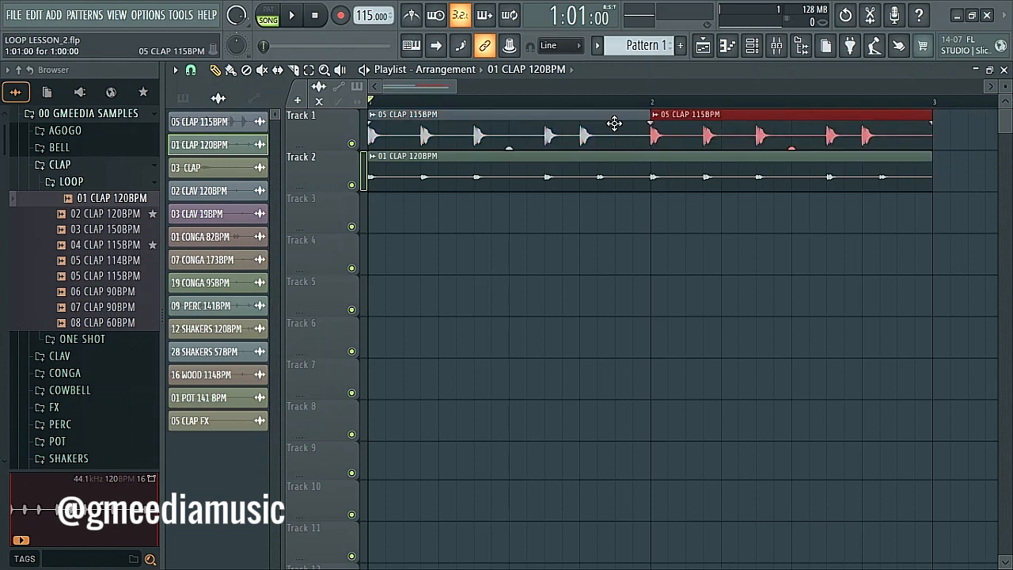
pyautogui.press('space')
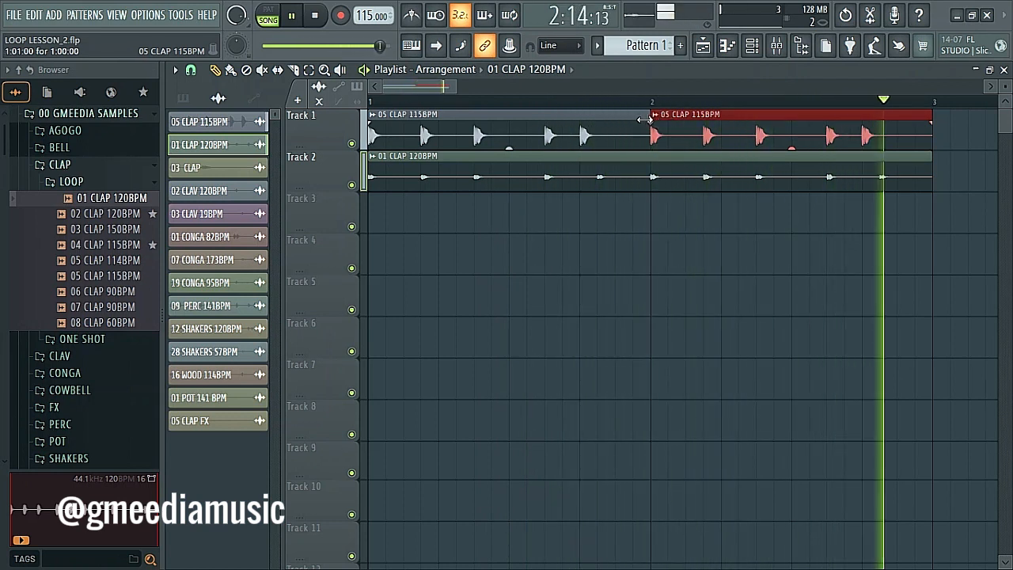
pyautogui.press('space')
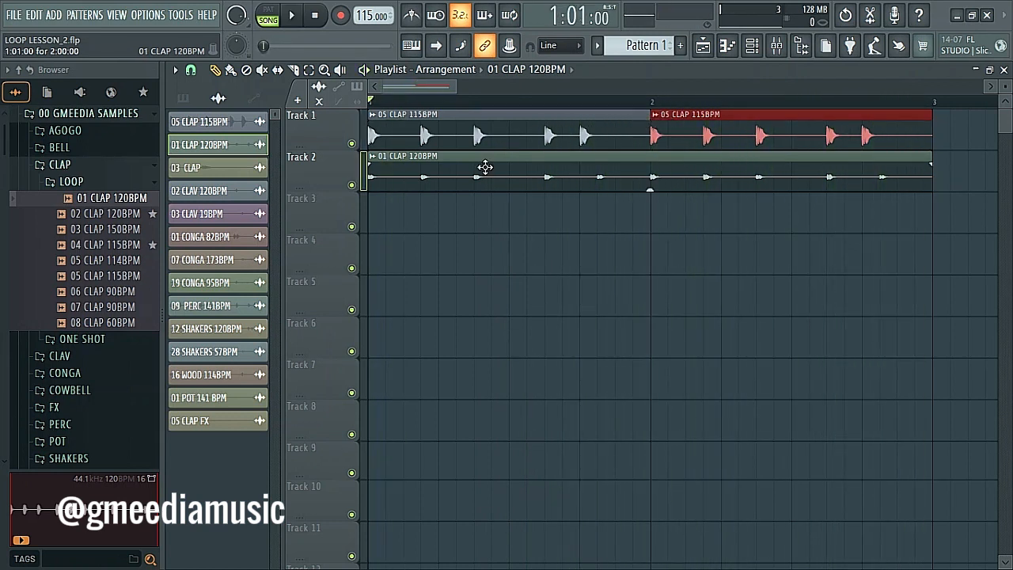
# Audition 03 CLAP from the clap one-shot samples and place it on Track 3 at the start of bar 2.
pyautogui.click(224, 174)
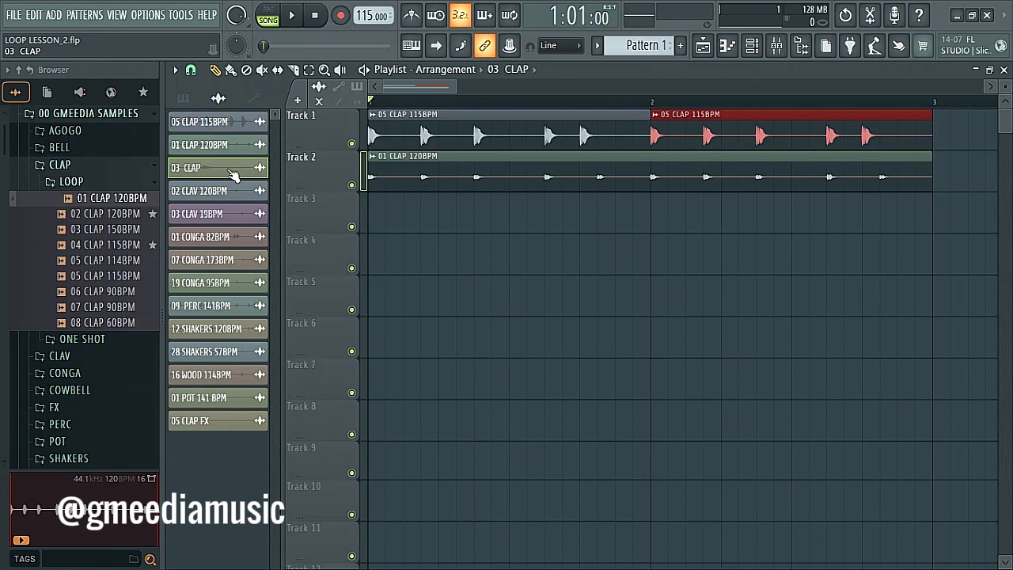
pyautogui.click(132, 187)
pyautogui.click(89, 198)
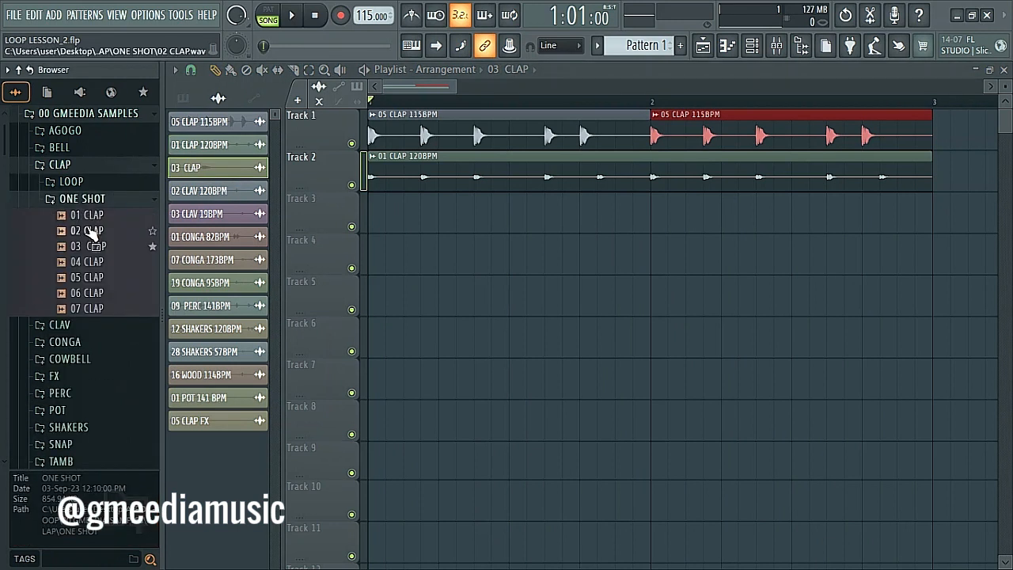
pyautogui.click(89, 246)
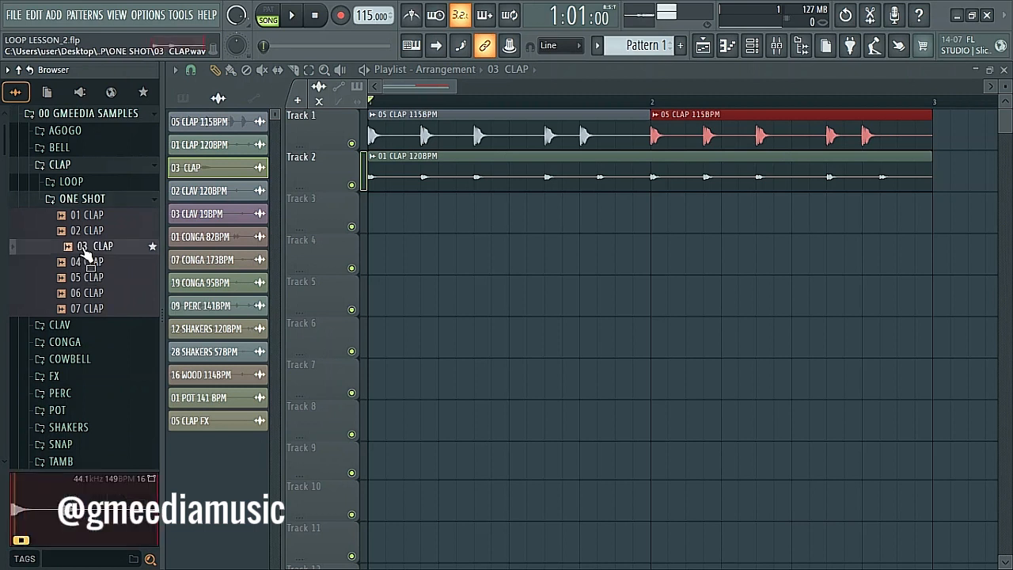
pyautogui.moveTo(89, 246); pyautogui.dragTo(617, 215)
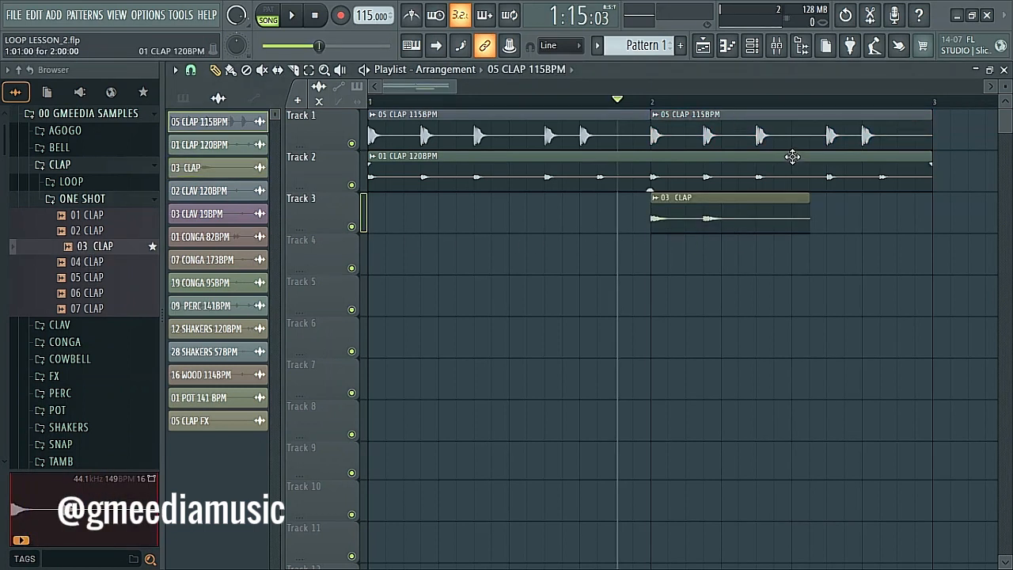
pyautogui.scroll(4, 651, 111)
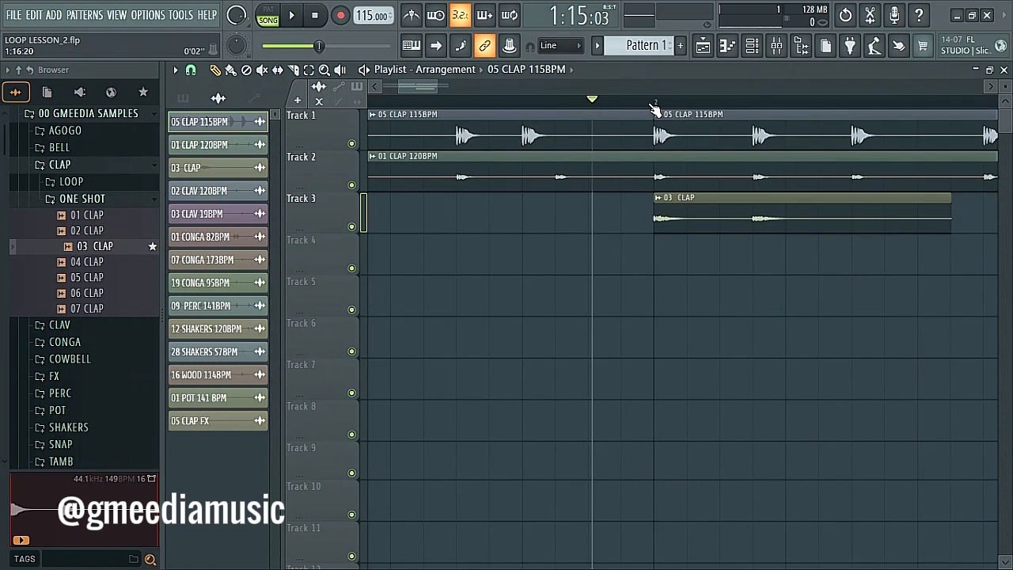
pyautogui.moveTo(417, 87); pyautogui.dragTo(428, 87)
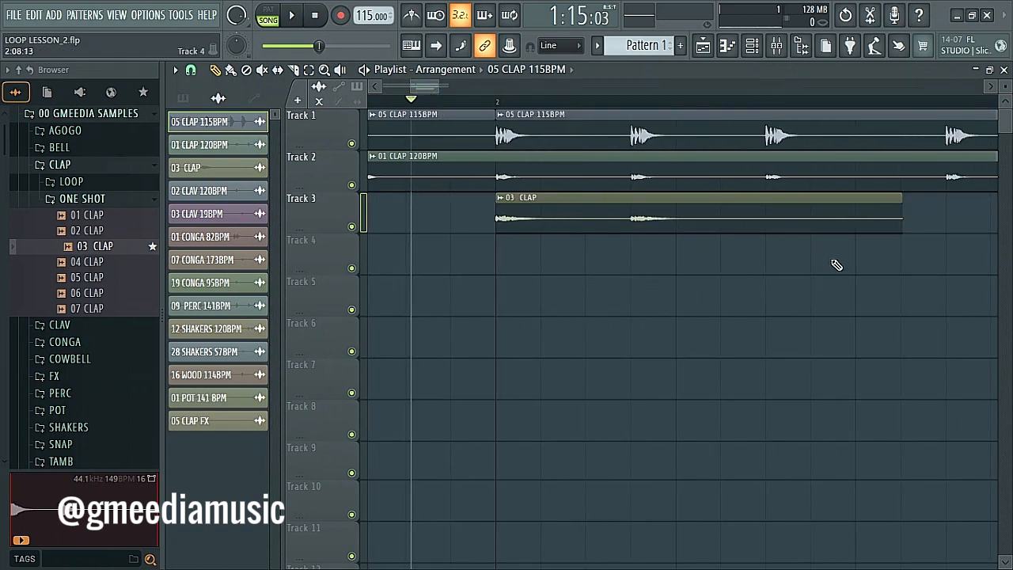
# Audition 02 CLAV 120BPM from the CLAV loop samples and place it on Track 4, aligned to the start of bar 1.
pyautogui.click(223, 197)
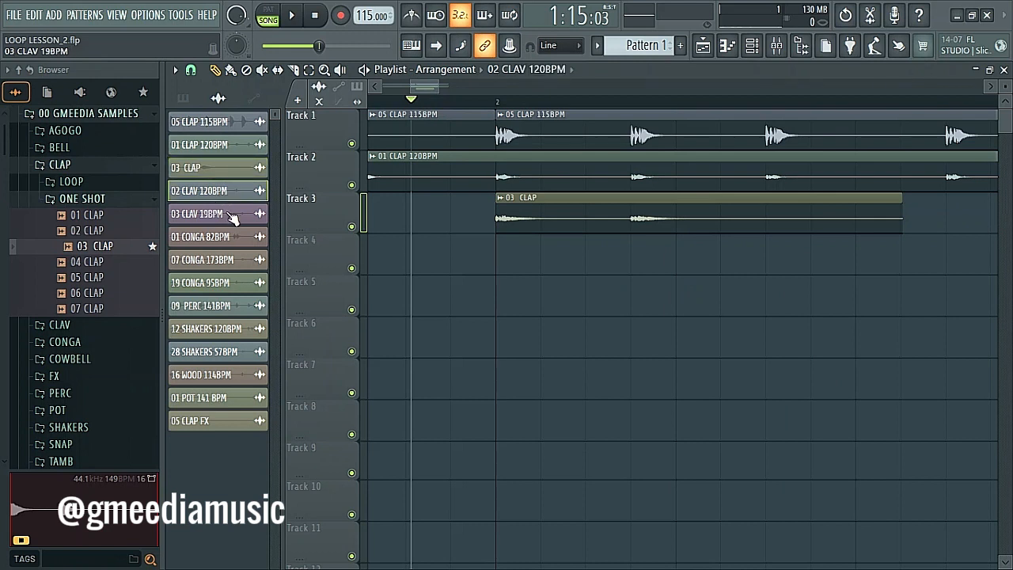
pyautogui.click(149, 198)
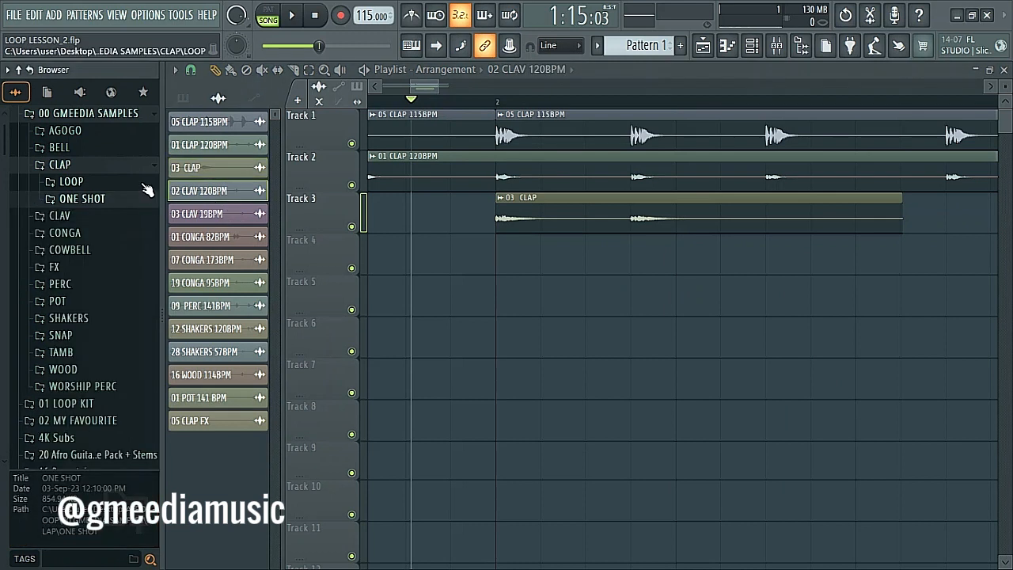
pyautogui.click(63, 222)
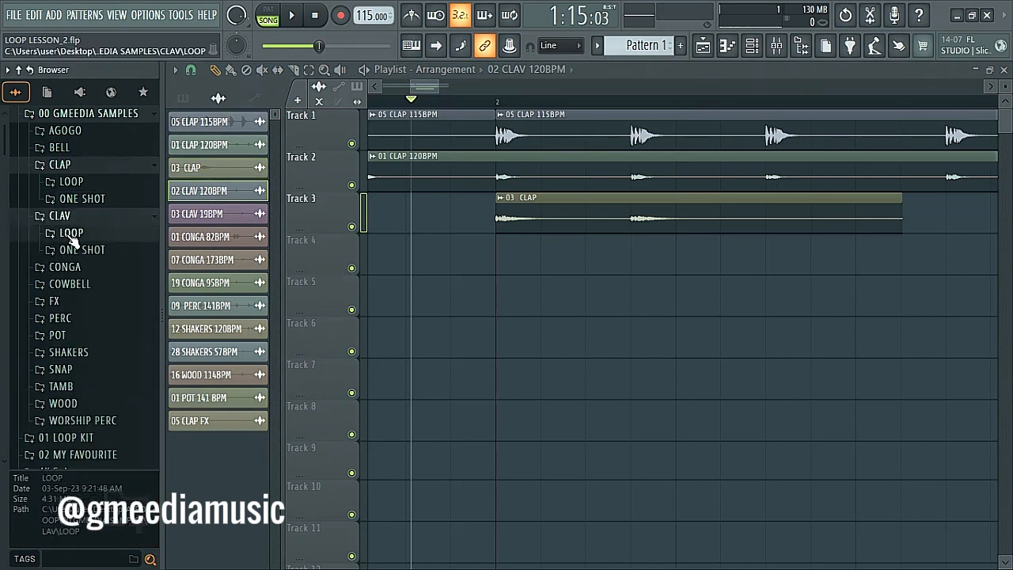
pyautogui.click(70, 233)
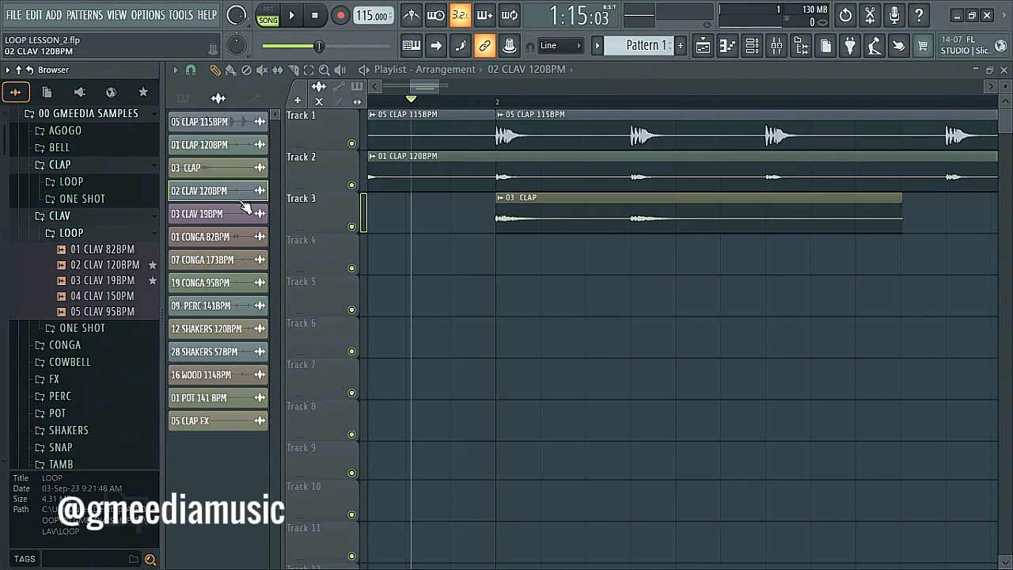
pyautogui.click(112, 268)
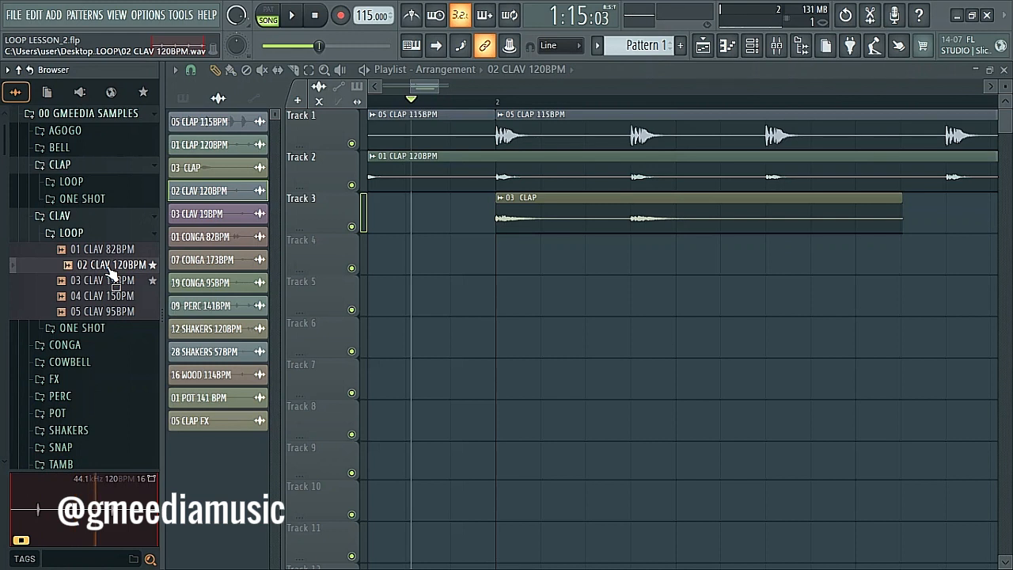
pyautogui.moveTo(111, 273); pyautogui.dragTo(436, 268)
pyautogui.moveTo(524, 269); pyautogui.dragTo(247, 269)
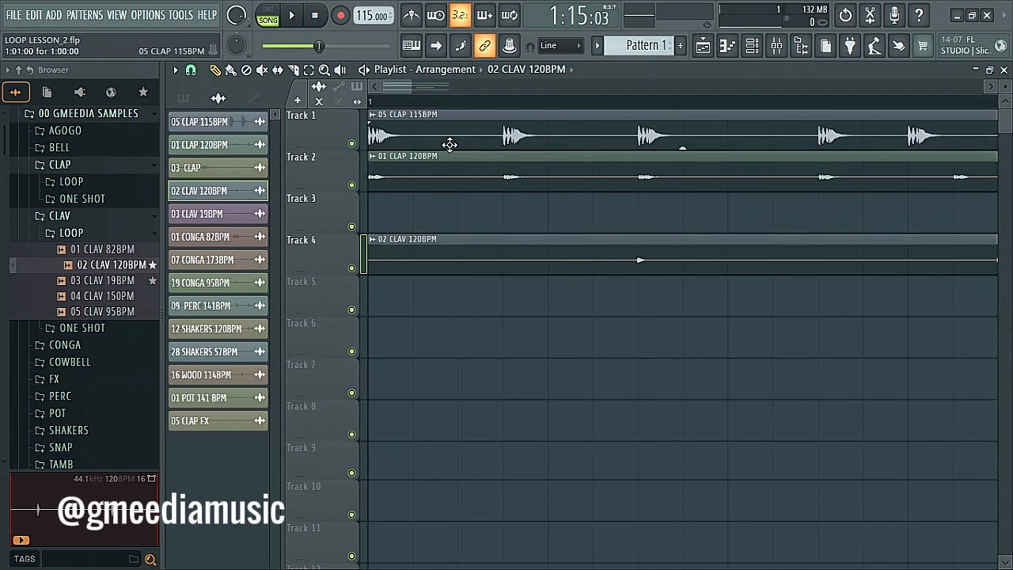
pyautogui.moveTo(400, 85); pyautogui.dragTo(489, 108)
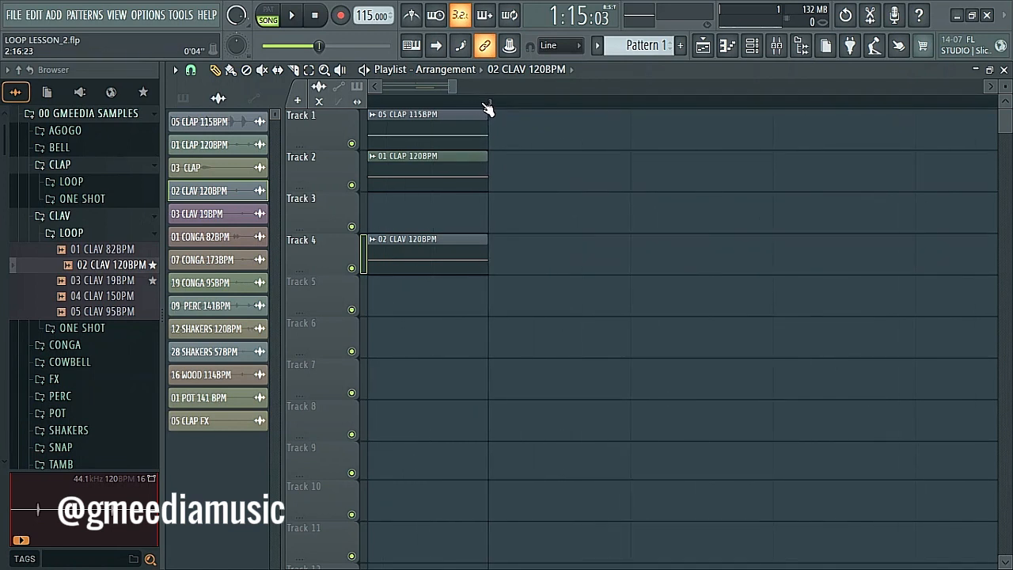
pyautogui.moveTo(368, 265); pyautogui.dragTo(374, 266)
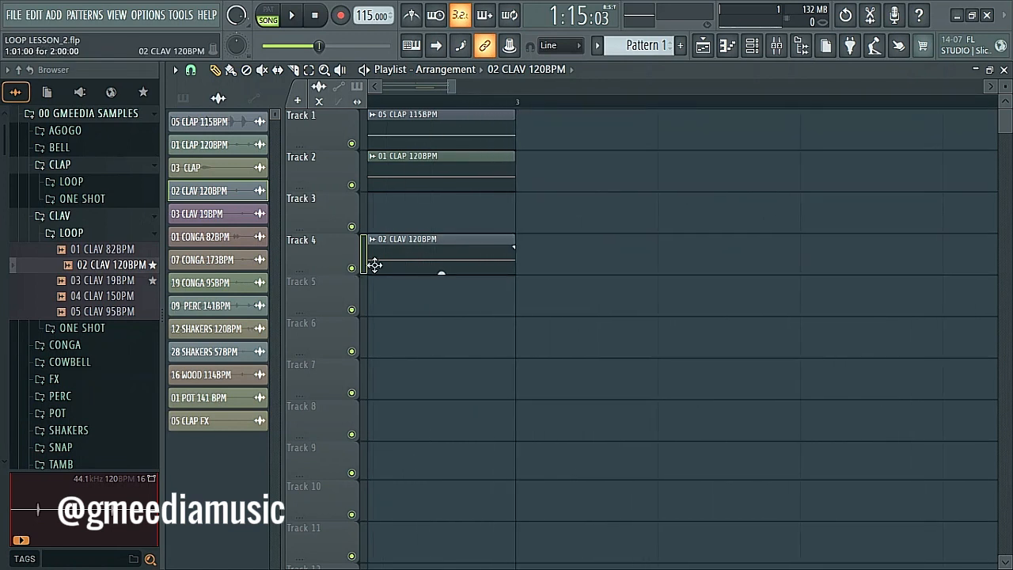
# Play back the two-bar loop with the clap tracks and the 02 CLAV 120BPM clip on Track 4.
pyautogui.moveTo(448, 89); pyautogui.dragTo(378, 89)
pyautogui.press('space')
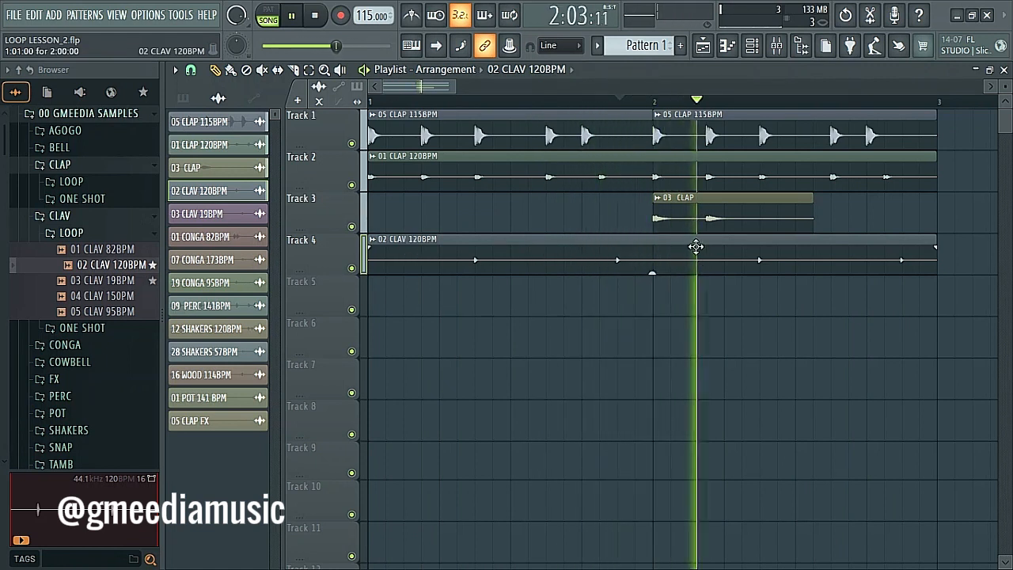
pyautogui.press('space')
pyautogui.click(681, 217)
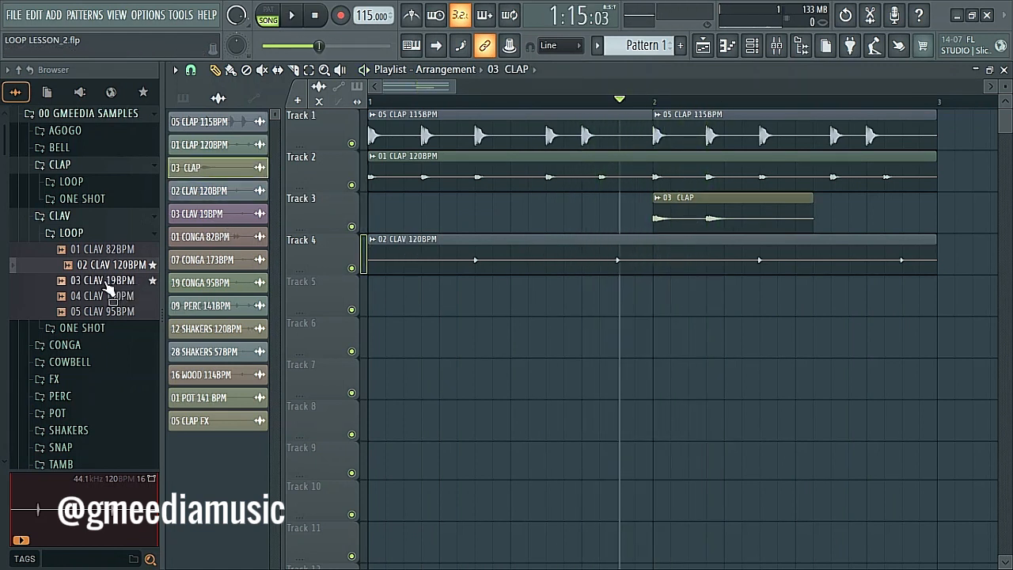
# Place the 03 CLAV 19BPM loop on Track 5 at the start of bar 1 and check its end against bar 3.
pyautogui.moveTo(111, 289); pyautogui.dragTo(411, 312)
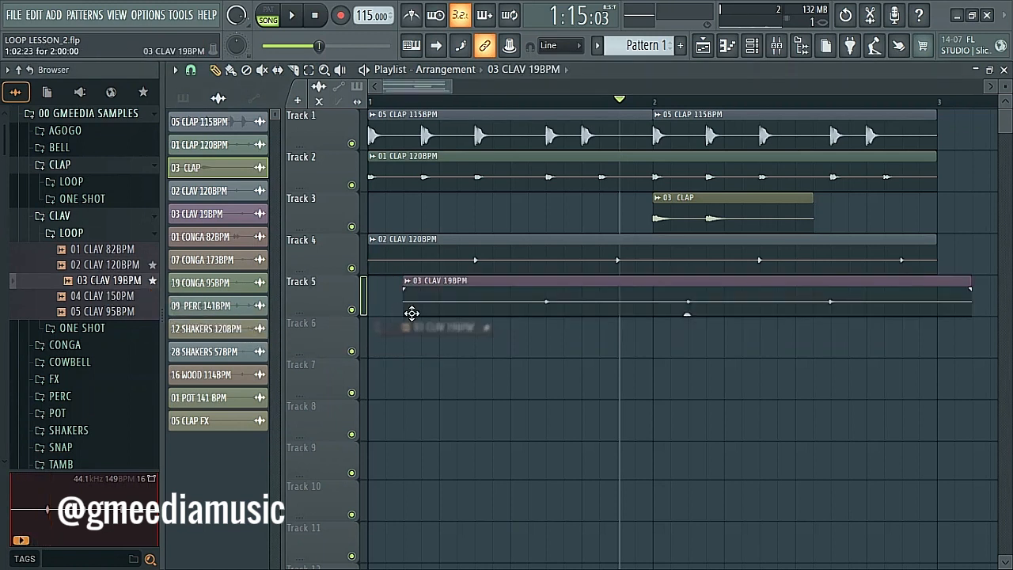
pyautogui.moveTo(499, 298); pyautogui.dragTo(360, 298)
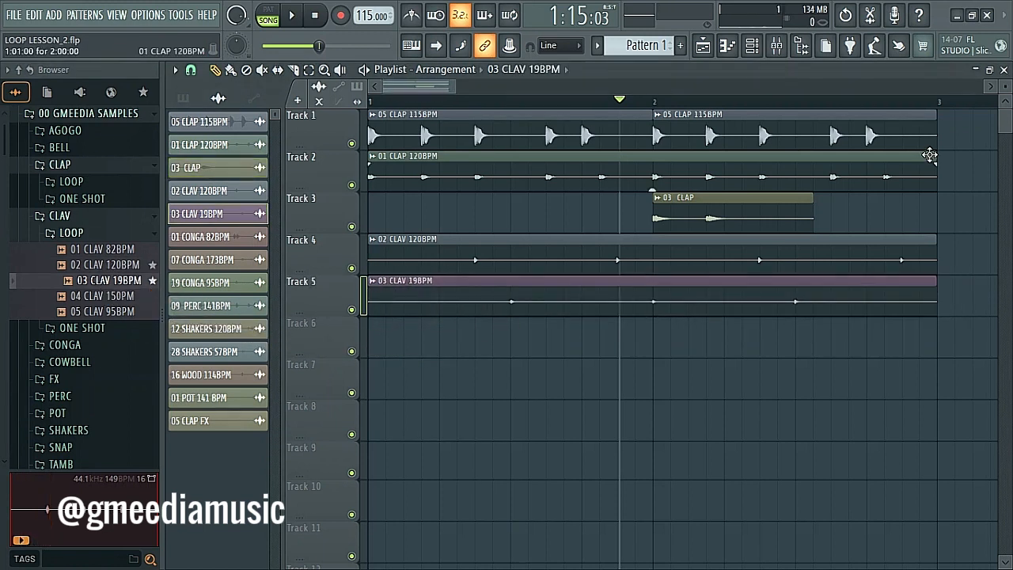
pyautogui.click(932, 101)
pyautogui.scroll(4, 936, 102)
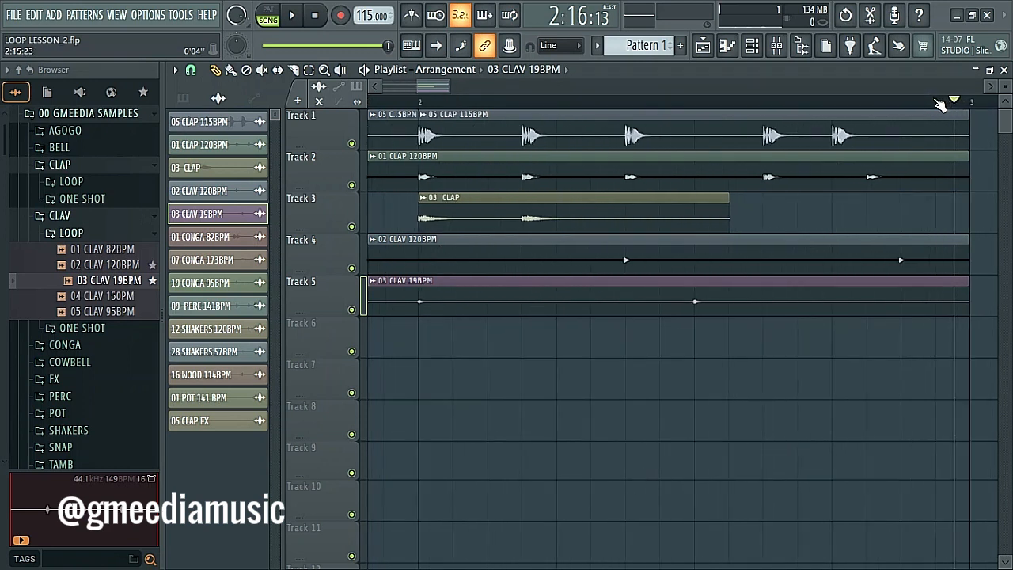
pyautogui.moveTo(440, 88); pyautogui.dragTo(467, 90)
pyautogui.scroll(5, 521, 102)
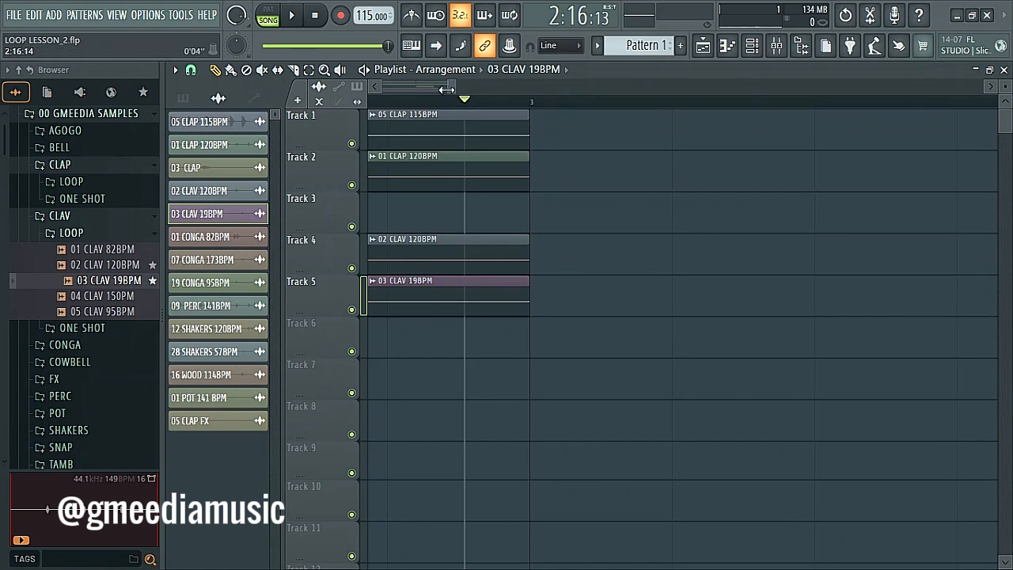
pyautogui.moveTo(447, 89); pyautogui.dragTo(380, 88)
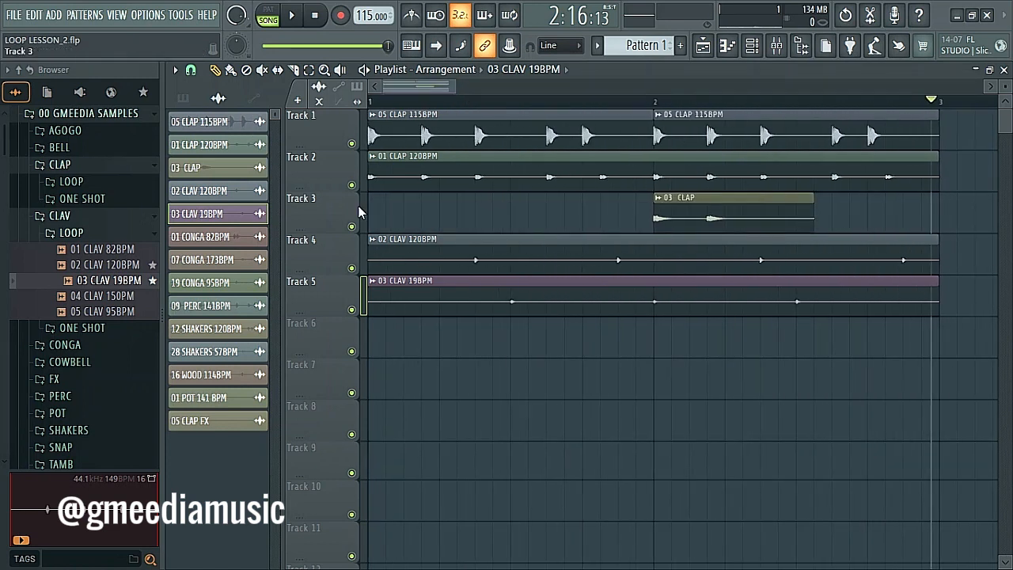
# Play back the loop from bar 1 with both clav loops layered over the claps.
pyautogui.click(375, 105)
pyautogui.press('space')
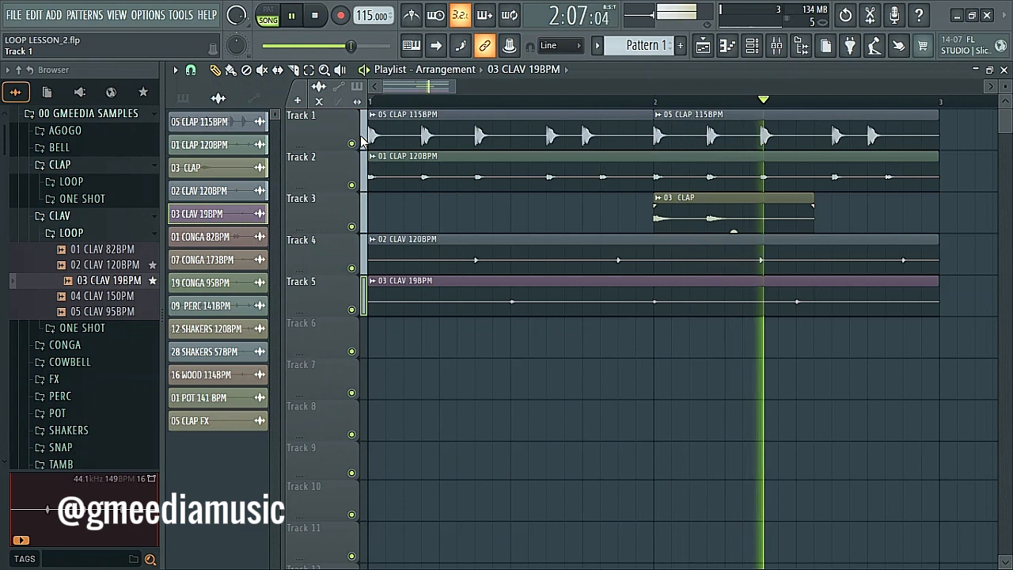
pyautogui.press('space')
# Audition 01 CONGA 82BPM from the CONGA loop samples and place it on Track 6, aligned to the start of bar 1.
pyautogui.click(59, 215)
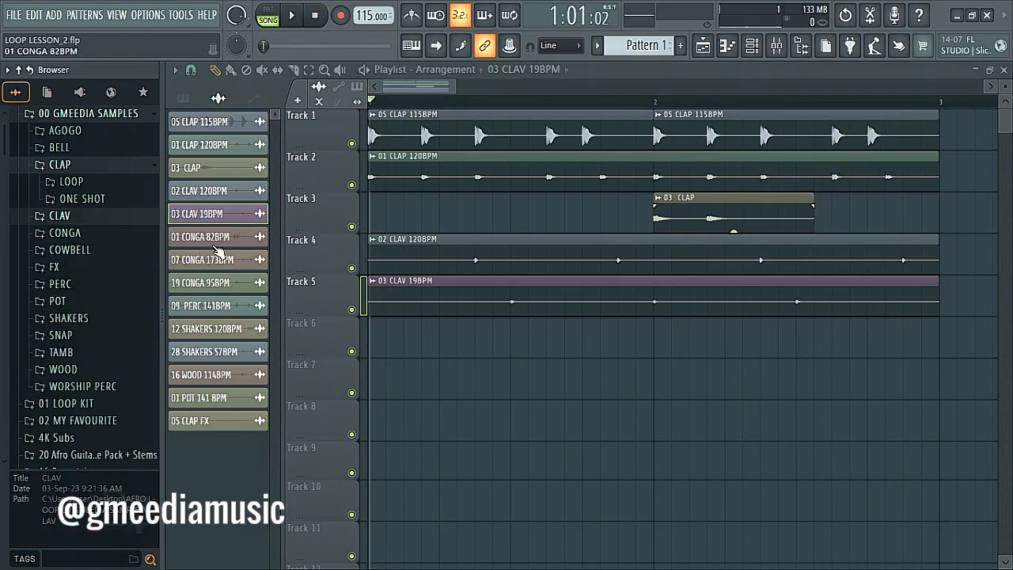
pyautogui.click(65, 233)
pyautogui.click(71, 250)
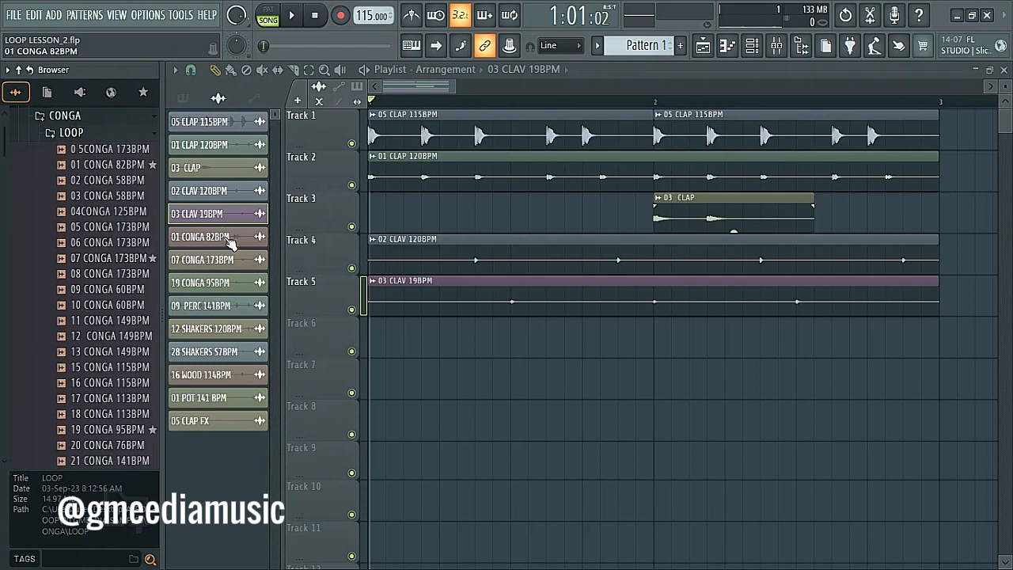
pyautogui.click(112, 164)
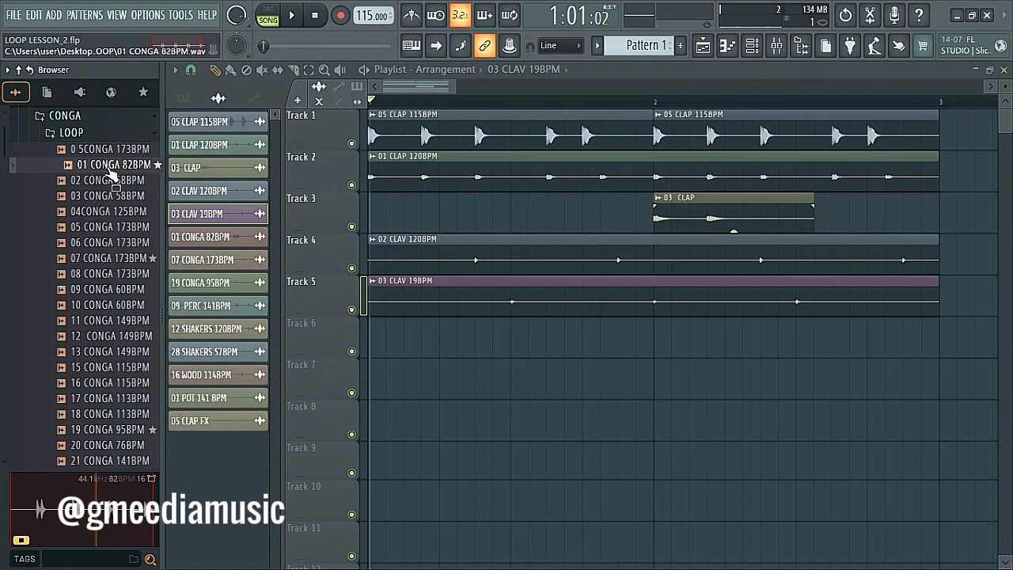
pyautogui.press('space')
pyautogui.press('space')
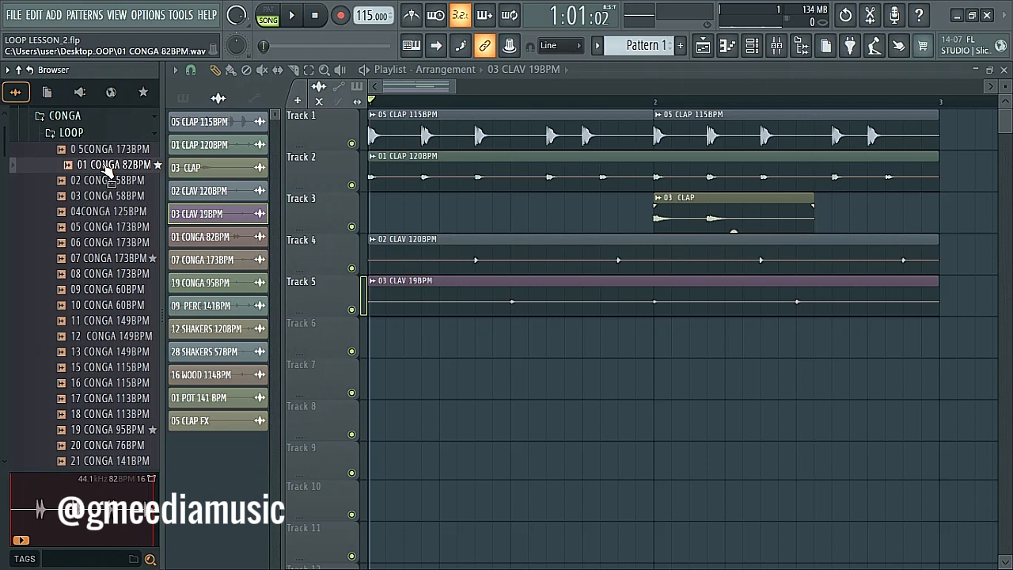
pyautogui.moveTo(108, 169); pyautogui.dragTo(528, 427)
pyautogui.moveTo(503, 337); pyautogui.dragTo(372, 339)
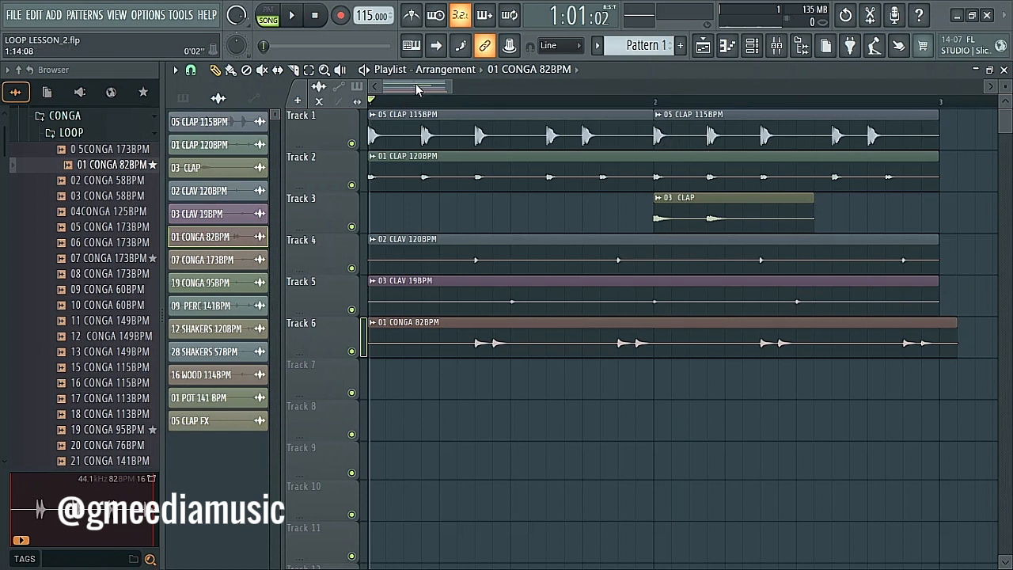
# Play back the loop with the 01 CONGA 82BPM clip and examine where the clip ends relative to bar 3.
pyautogui.press('space')
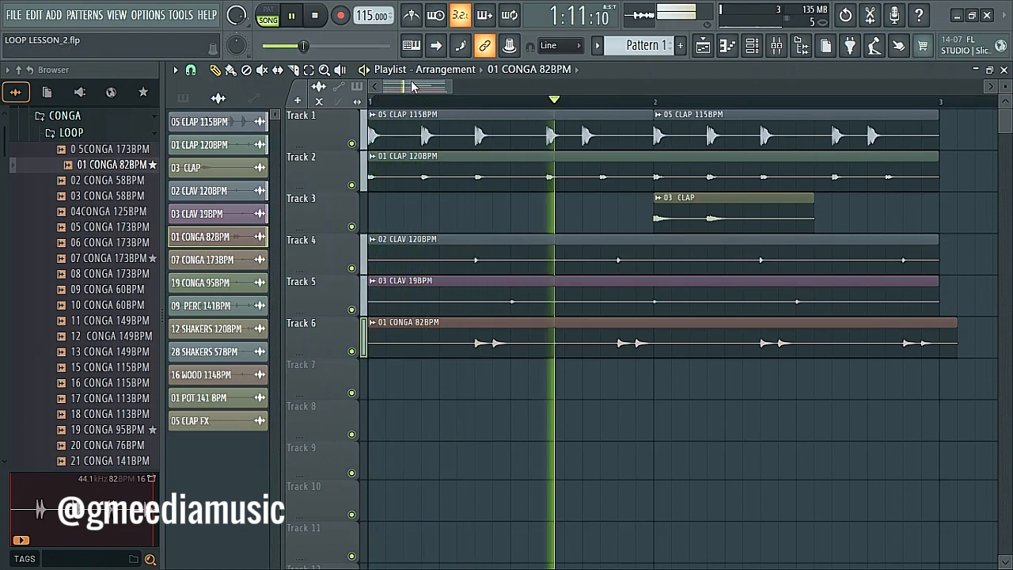
pyautogui.moveTo(411, 84); pyautogui.dragTo(463, 95)
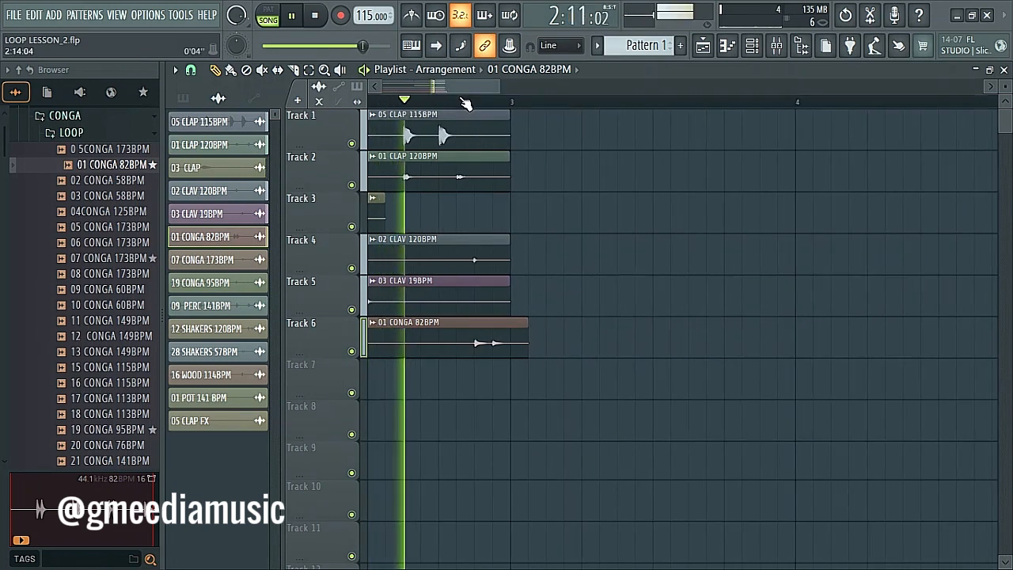
pyautogui.press('space')
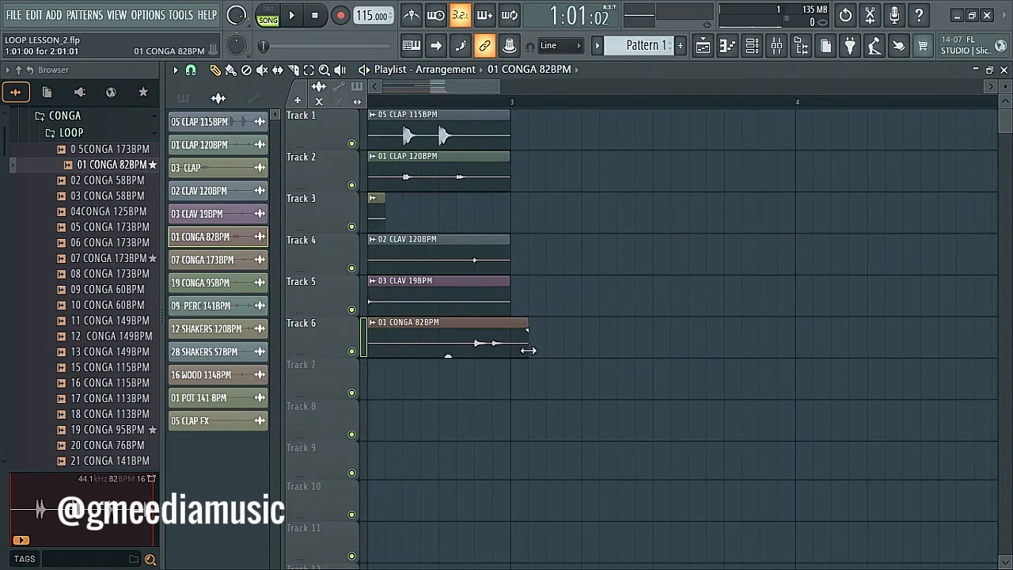
pyautogui.moveTo(527, 350); pyautogui.dragTo(511, 349)
pyautogui.press('space')
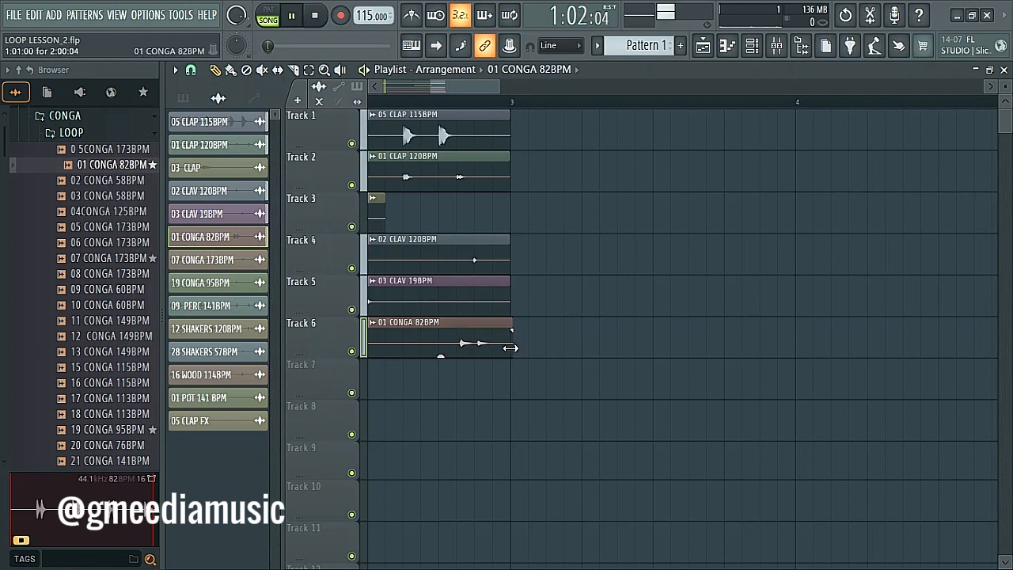
pyautogui.press('space')
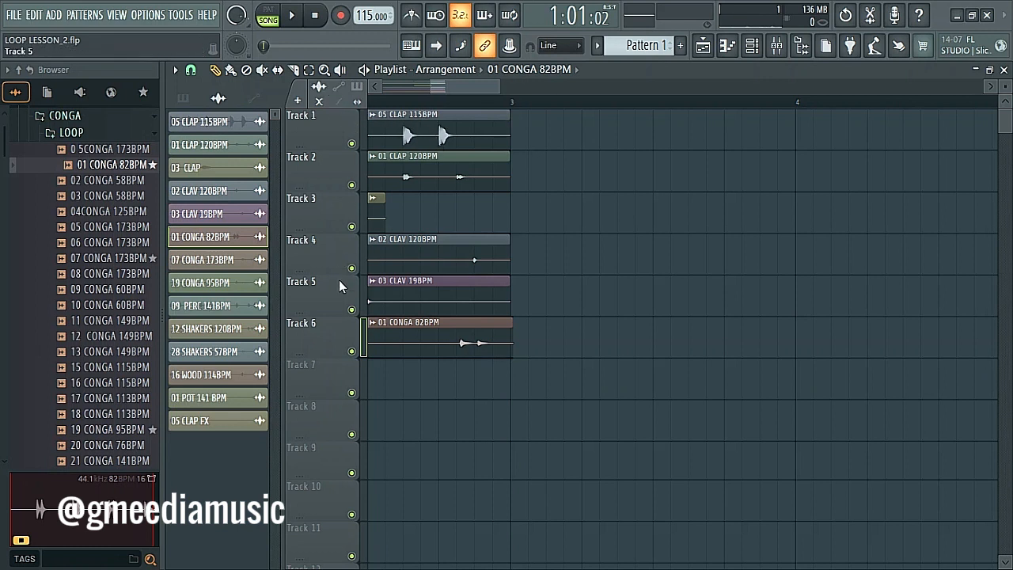
pyautogui.hotkey('ctrl', 'z')
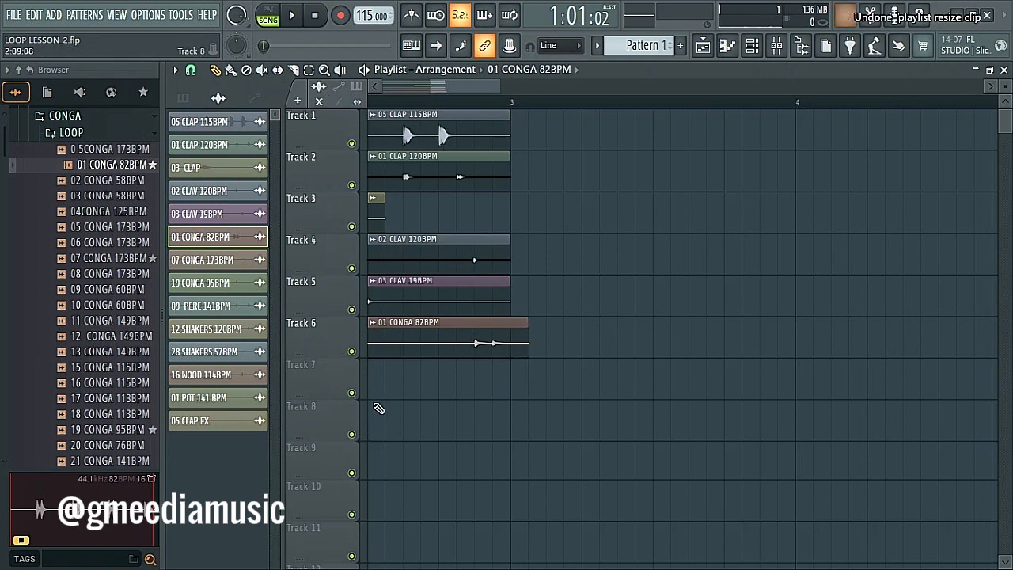
# Turn off clip stretching and trim the end of the 01 CONGA 82BPM clip on Track 6 to the start of bar 3.
pyautogui.click(359, 104)
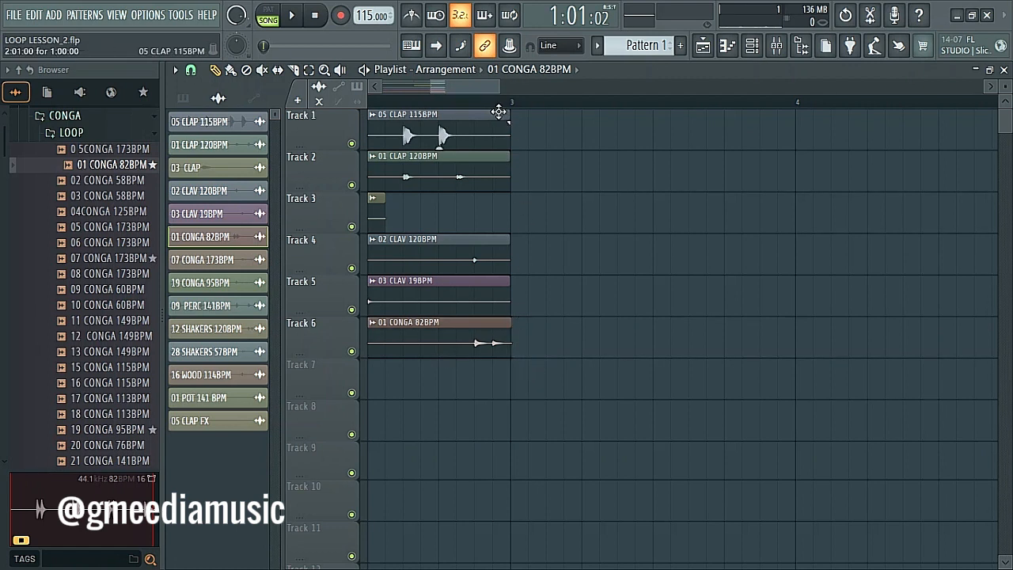
pyautogui.scroll(6, 509, 104)
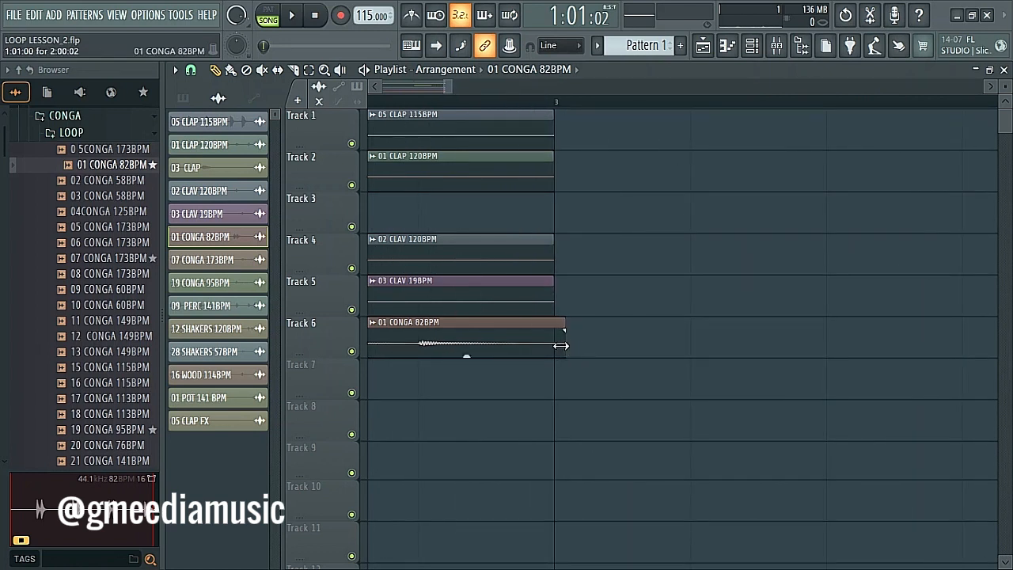
pyautogui.moveTo(564, 346); pyautogui.dragTo(558, 345)
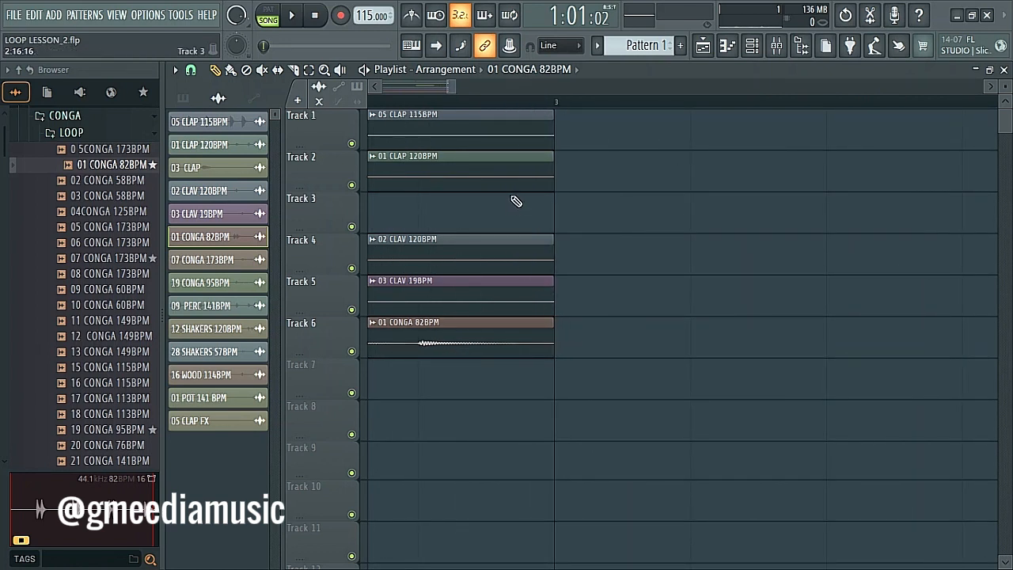
# Play back the full two bars with the trimmed conga clip on Track 6.
pyautogui.moveTo(447, 89); pyautogui.dragTo(379, 89)
pyautogui.press('space')
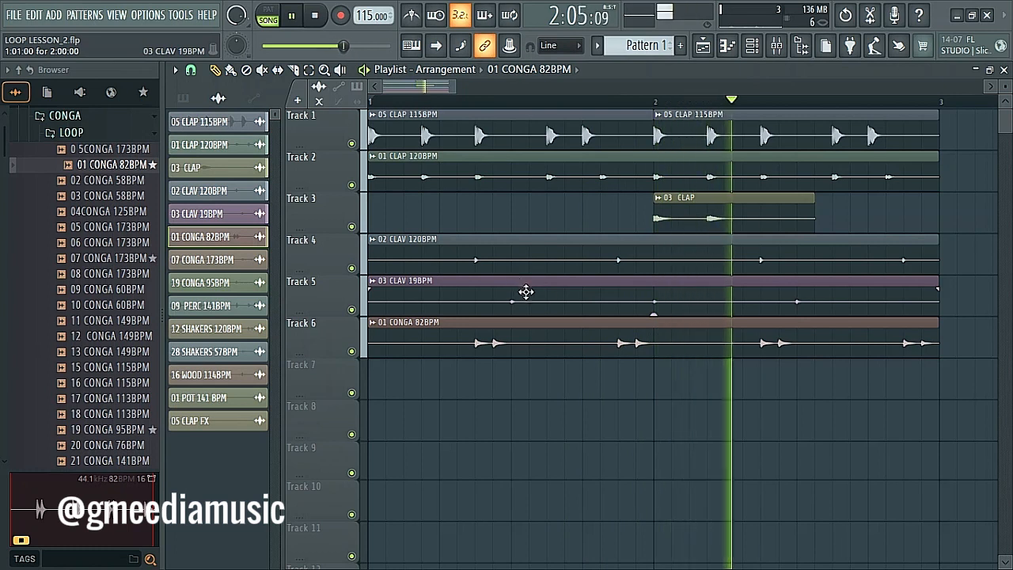
pyautogui.press('space')
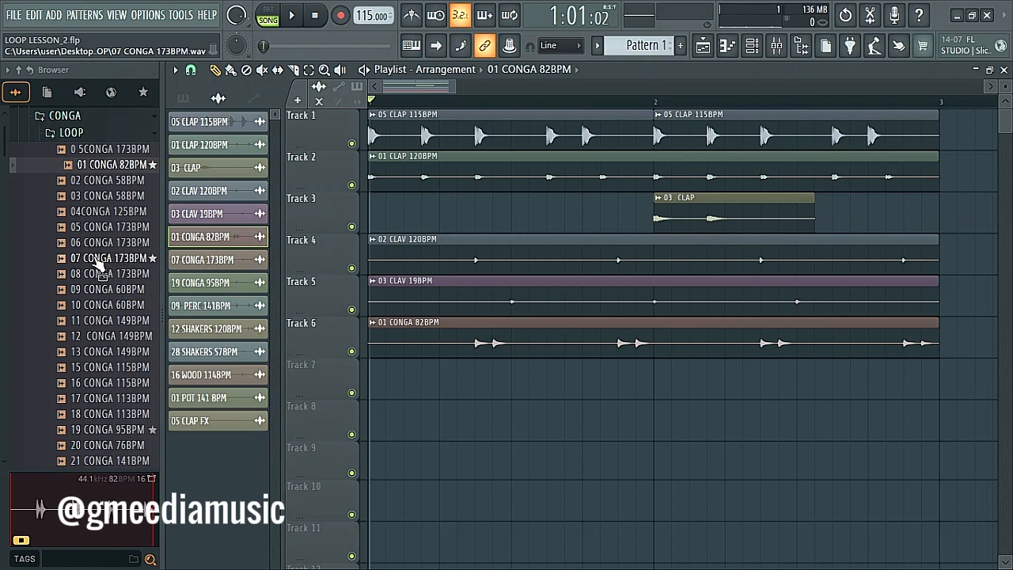
# Place the 07 CONGA 173BPM loop on Track 7 at the start of bar 1 and trim its end to the start of bar 3.
pyautogui.moveTo(100, 267); pyautogui.dragTo(444, 382)
pyautogui.moveTo(528, 392); pyautogui.dragTo(209, 369)
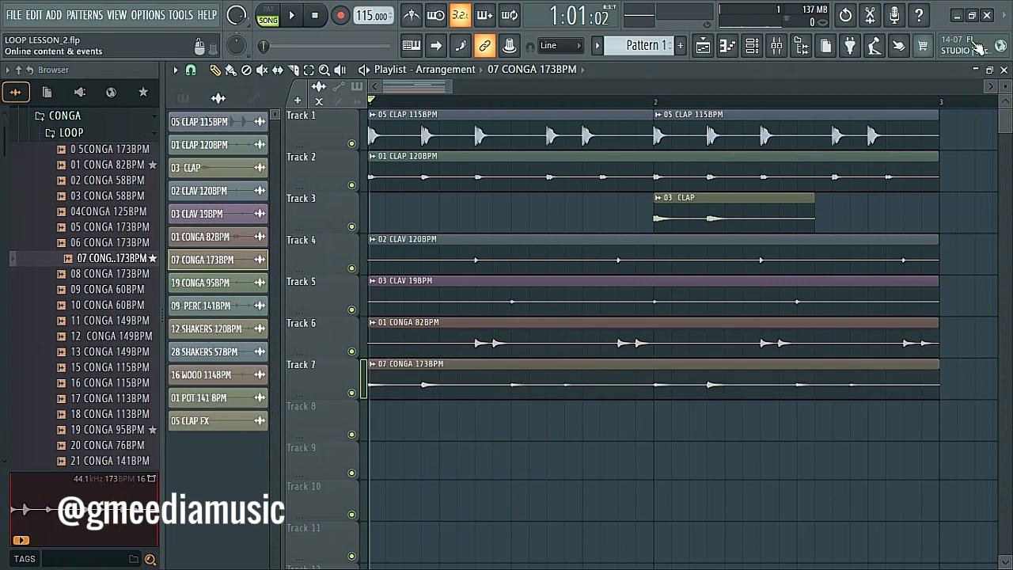
pyautogui.click(931, 101)
pyautogui.scroll(4, 945, 104)
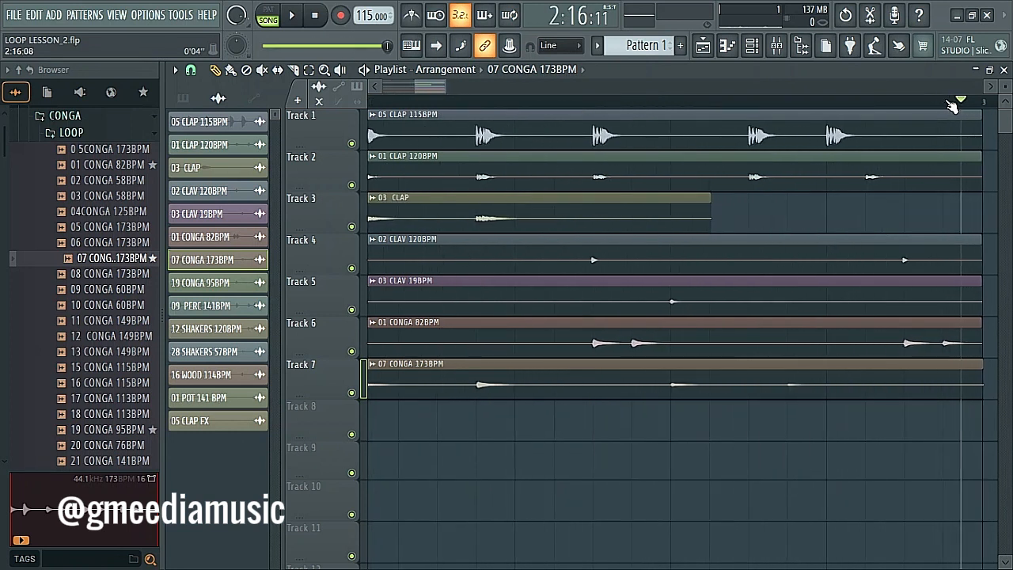
pyautogui.moveTo(413, 87); pyautogui.dragTo(446, 92)
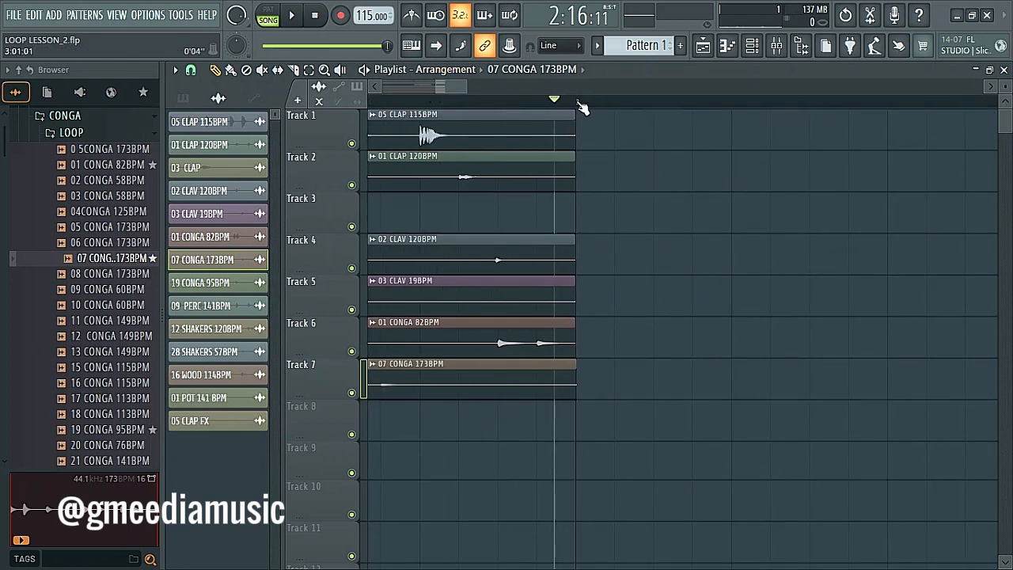
pyautogui.scroll(3, 581, 107)
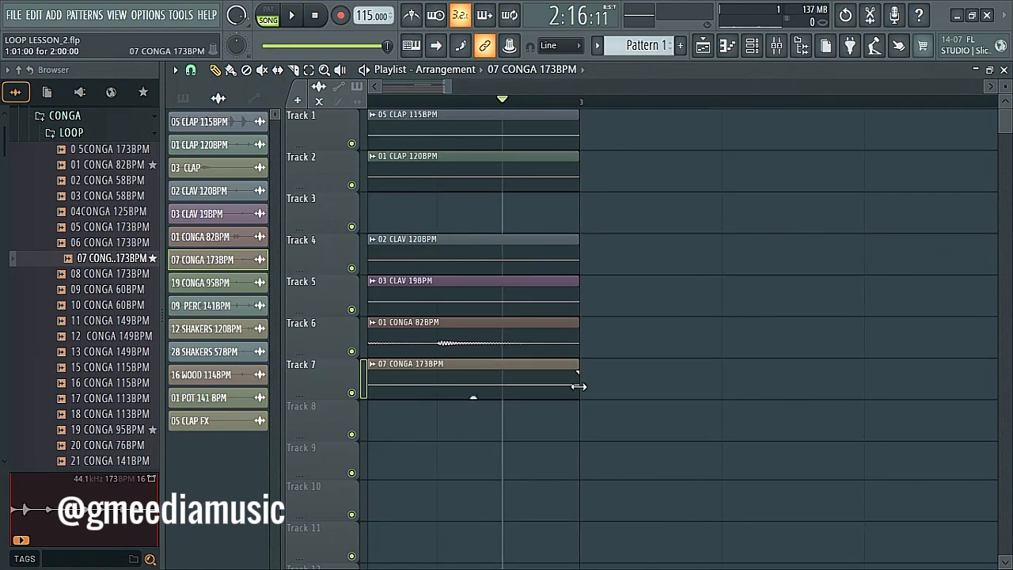
pyautogui.moveTo(583, 383); pyautogui.dragTo(579, 381)
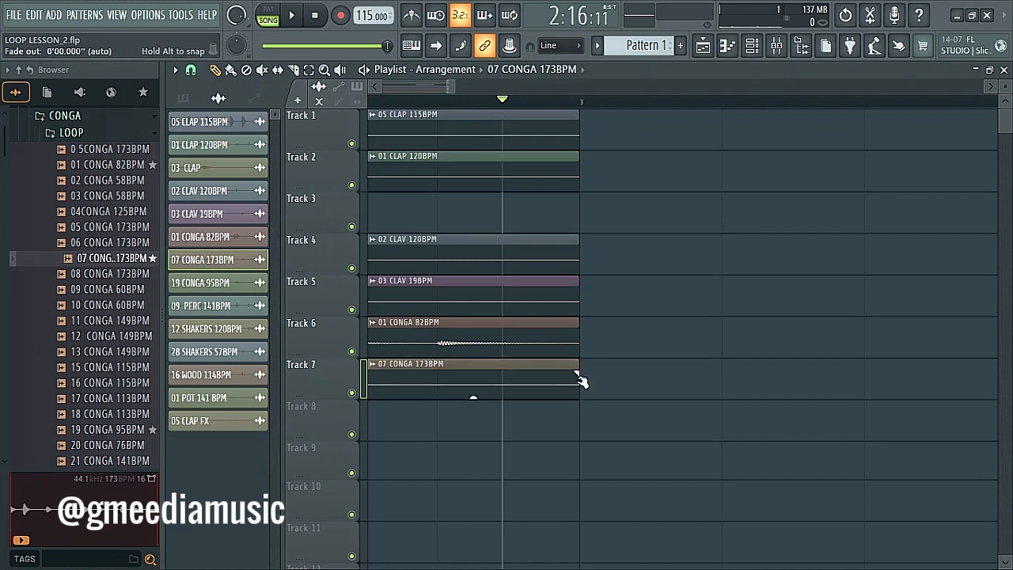
pyautogui.scroll(-4, 448, 86)
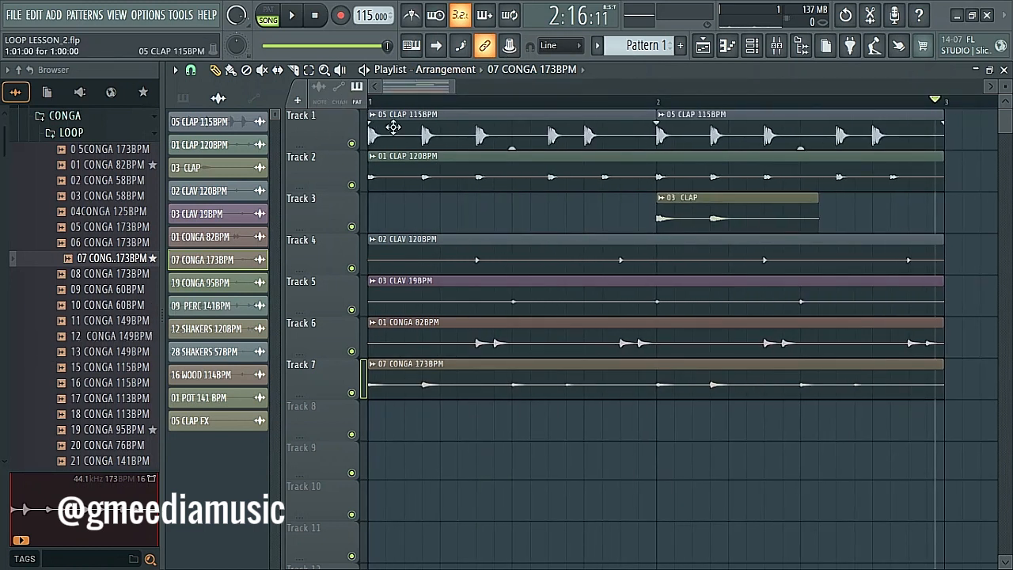
# Play back all seven tracks from the start of bar 1.
pyautogui.click(376, 103)
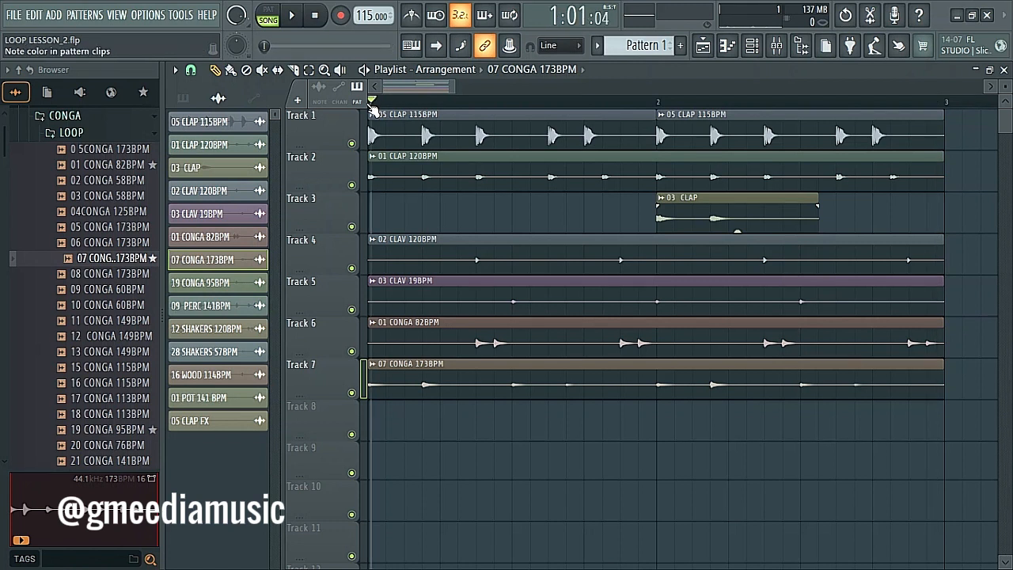
pyautogui.press('space')
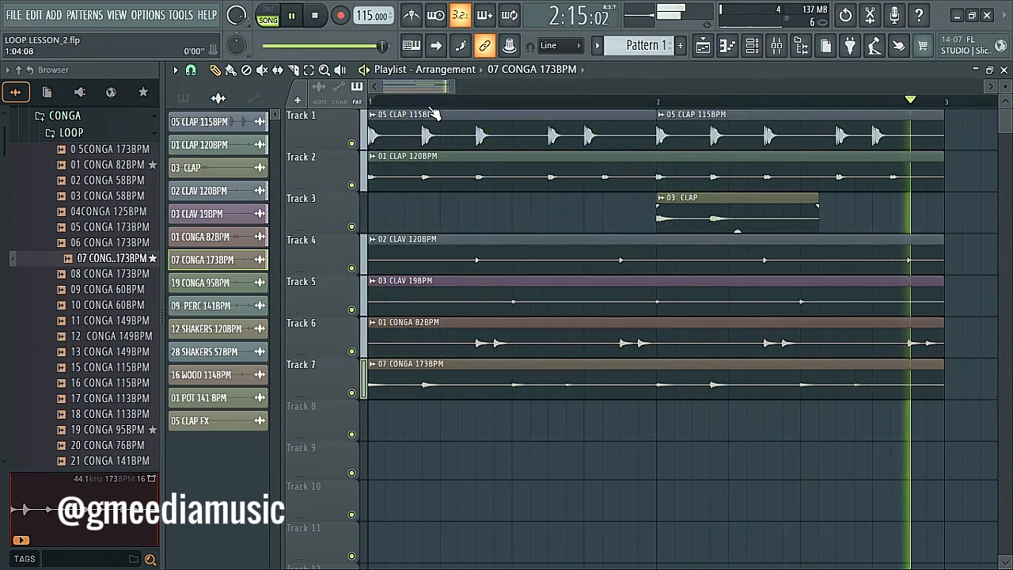
pyautogui.press('space')
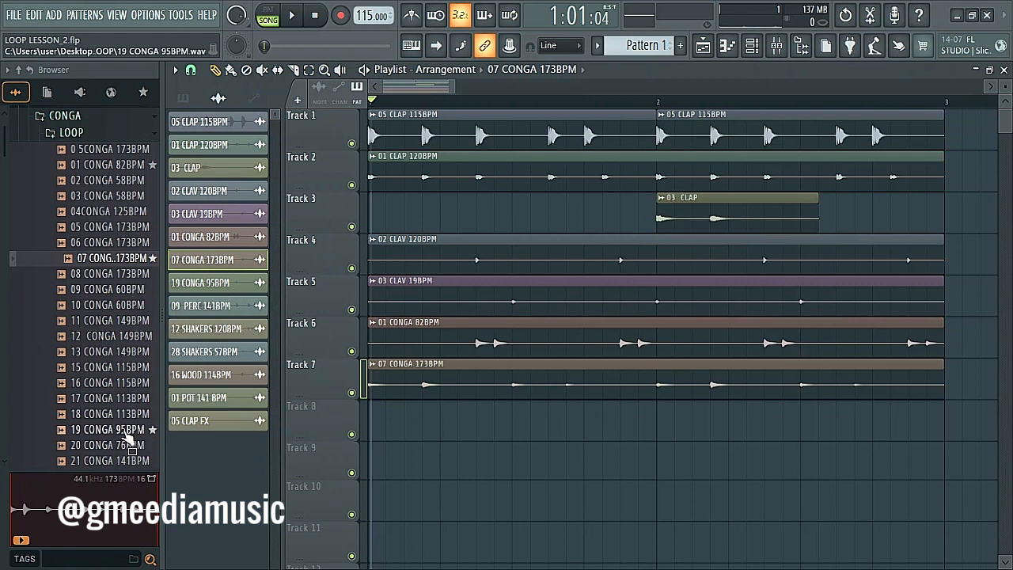
# Place the 19 CONGA 95BPM loop on Track 8 at the start of bar 1 and trim its end to the start of bar 3.
pyautogui.moveTo(121, 436); pyautogui.dragTo(409, 443)
pyautogui.moveTo(508, 436); pyautogui.dragTo(423, 427)
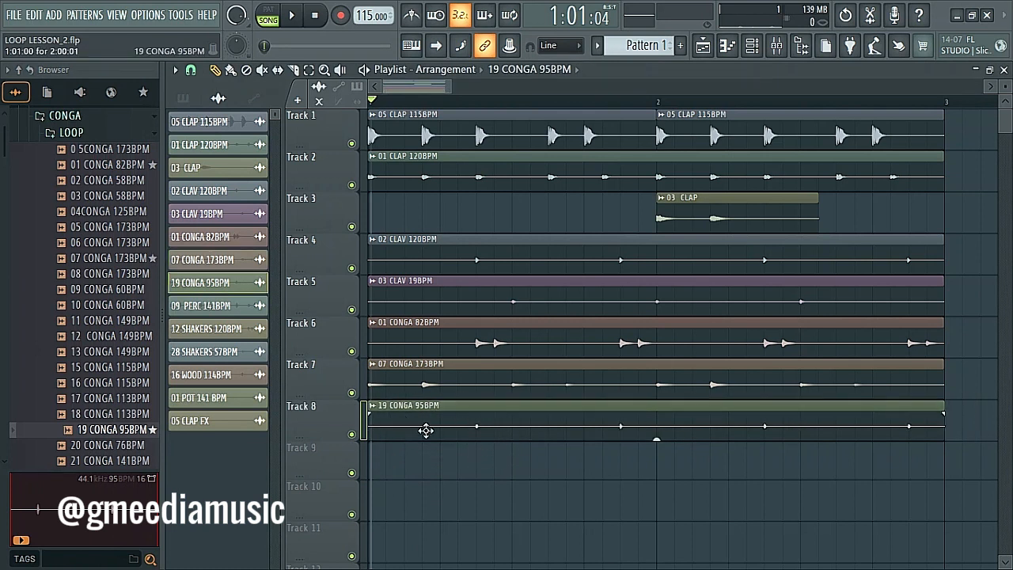
pyautogui.click(942, 109)
pyautogui.scroll(2, 961, 109)
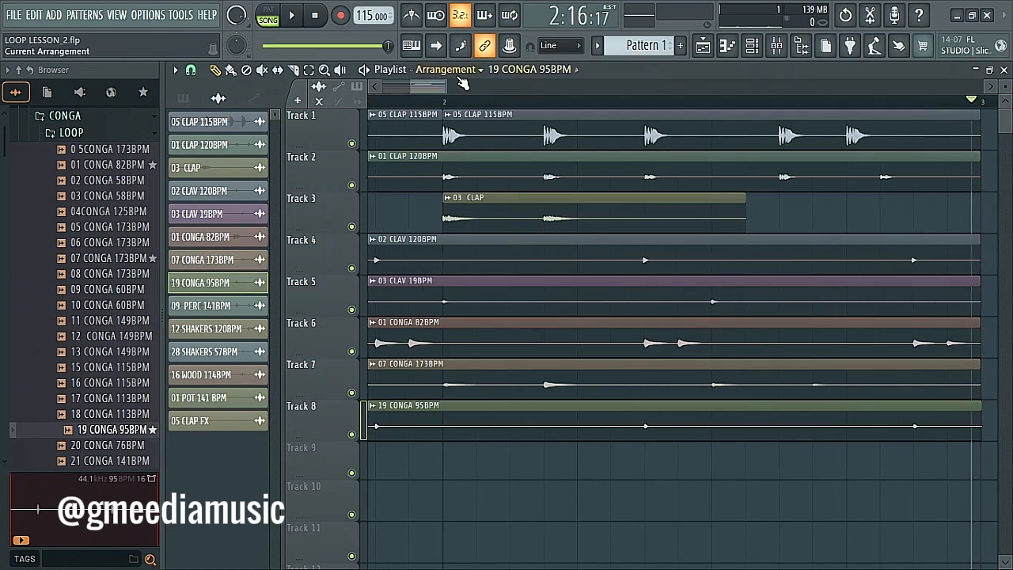
pyautogui.moveTo(437, 88); pyautogui.dragTo(457, 87)
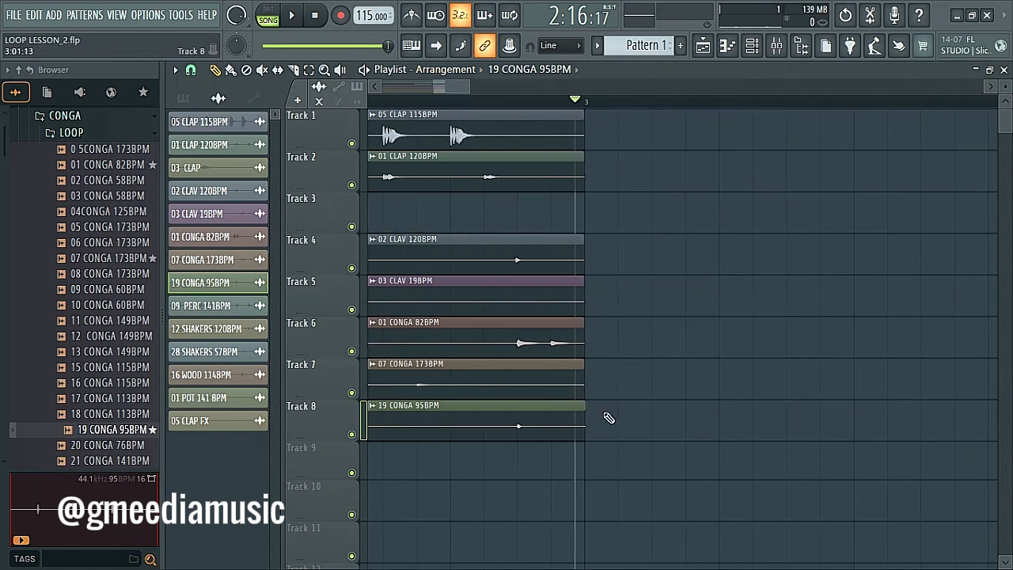
pyautogui.scroll(-3, 448, 90)
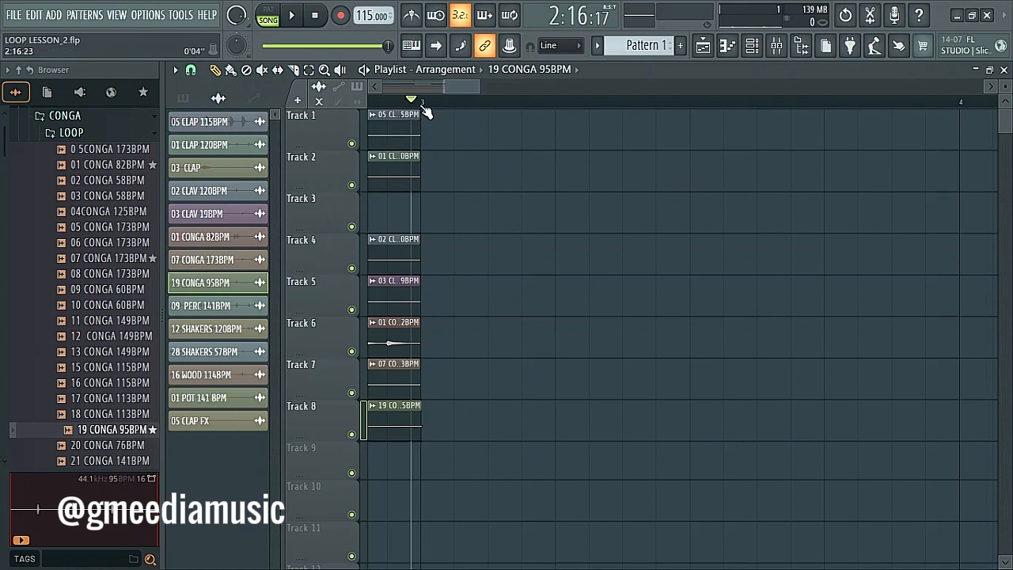
pyautogui.scroll(-3, 435, 105)
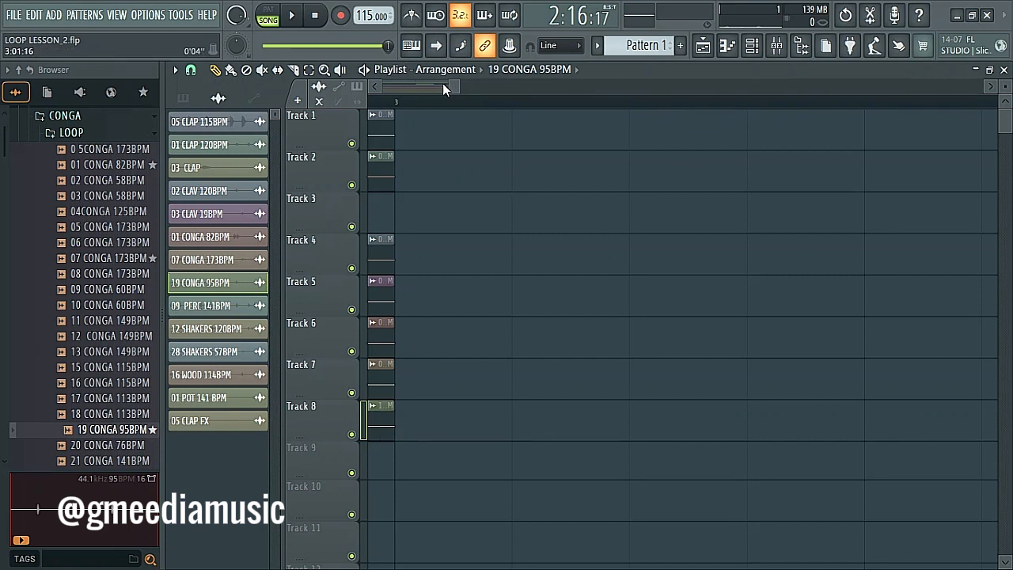
pyautogui.moveTo(442, 83); pyautogui.dragTo(408, 94)
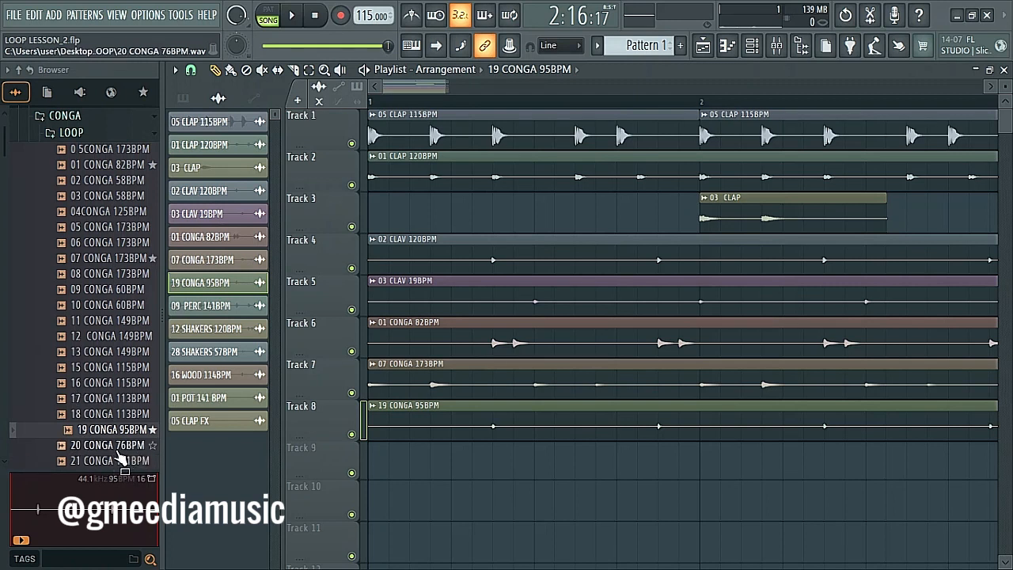
# Find the 09 PERC 141BPM loop in the PERC LOOP folder and place it on Track 9 at the start of bar 1.
pyautogui.click(216, 312)
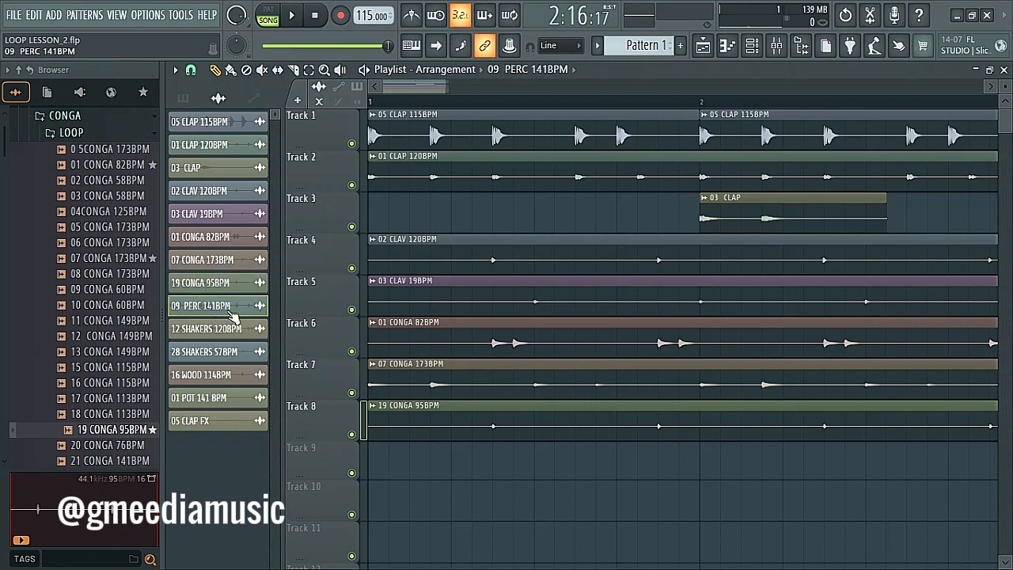
pyautogui.click(148, 119)
pyautogui.click(59, 166)
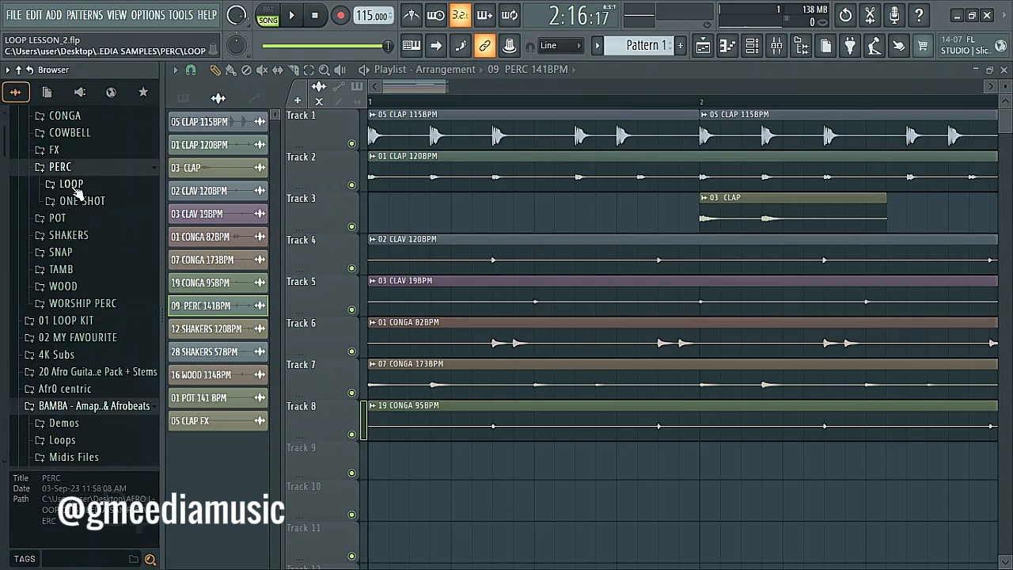
pyautogui.click(76, 188)
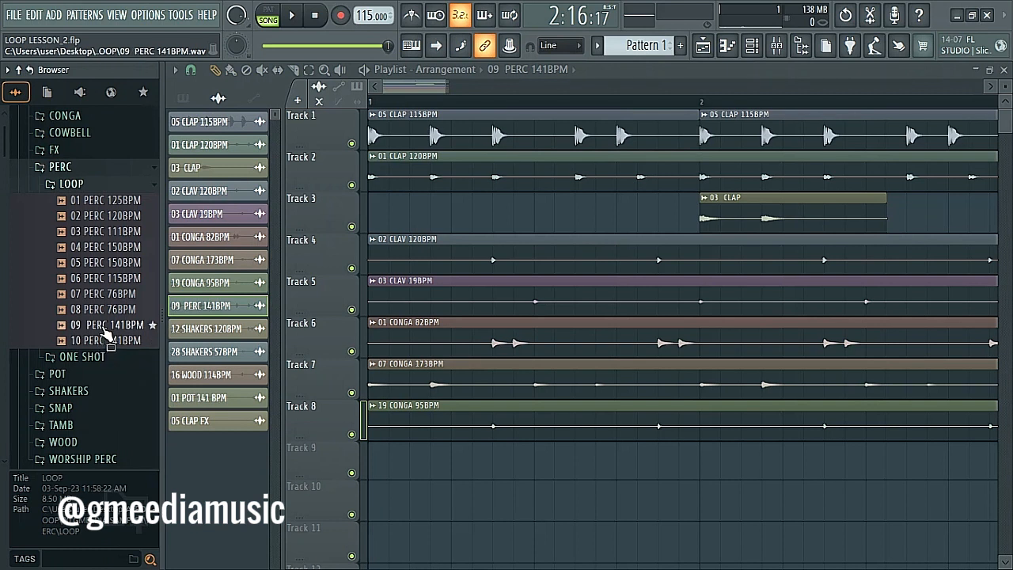
pyautogui.moveTo(103, 325); pyautogui.dragTo(416, 467)
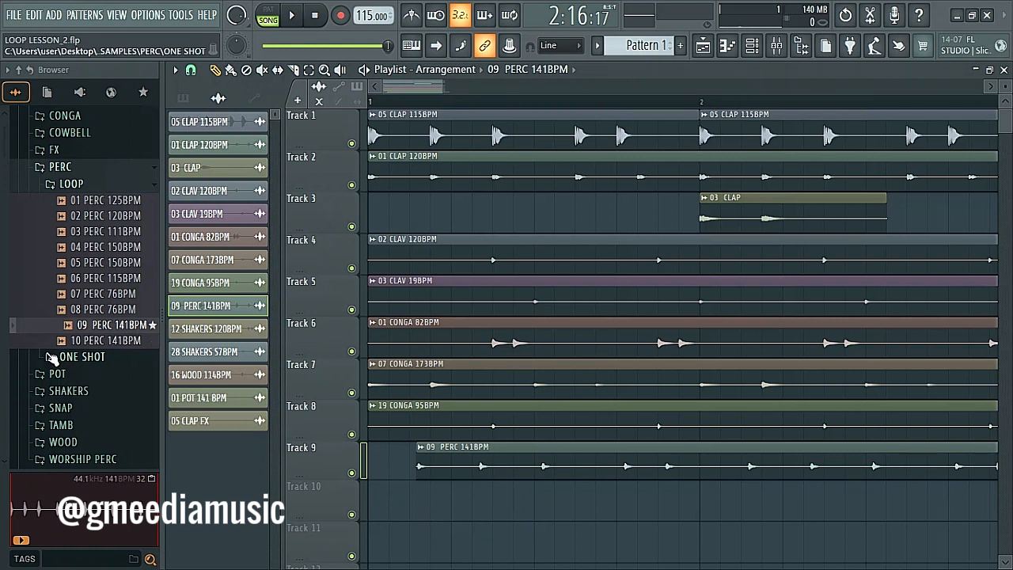
pyautogui.click(95, 329)
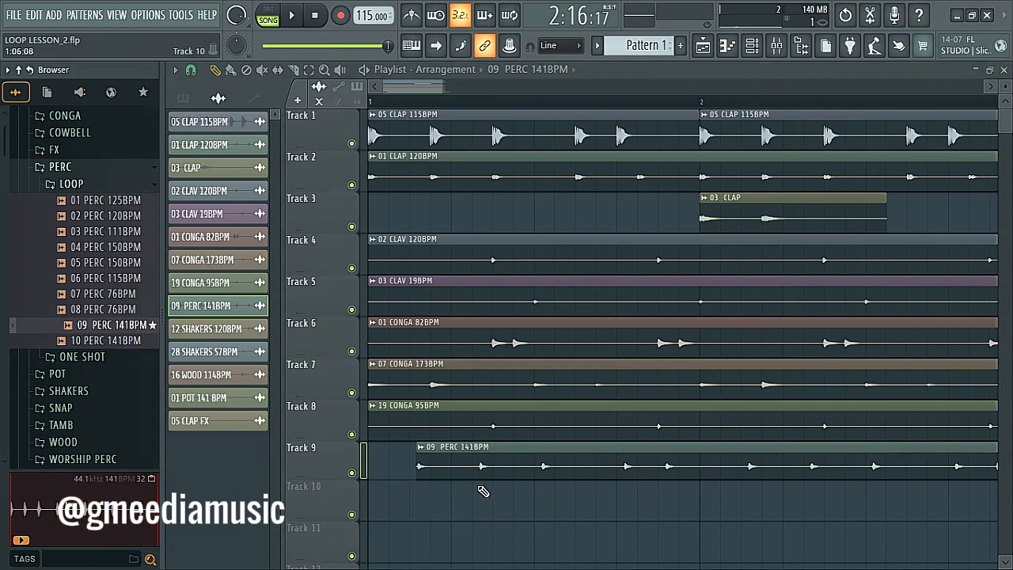
pyautogui.moveTo(475, 468); pyautogui.dragTo(428, 468)
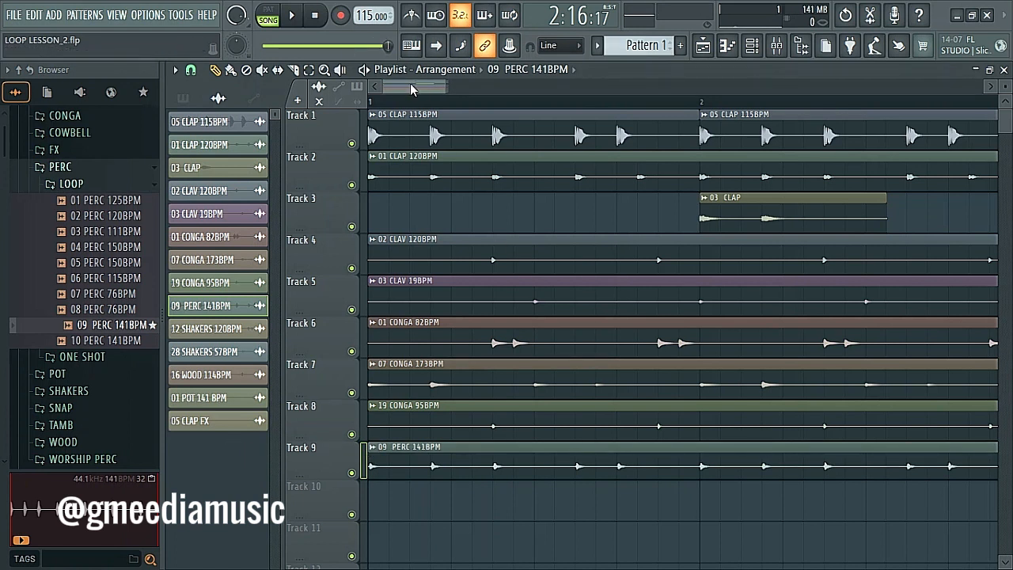
# Extend the end of the 09 PERC 141BPM clip to the start of bar 3, reset snap to (none), and play back the loop.
pyautogui.moveTo(423, 90); pyautogui.dragTo(487, 124)
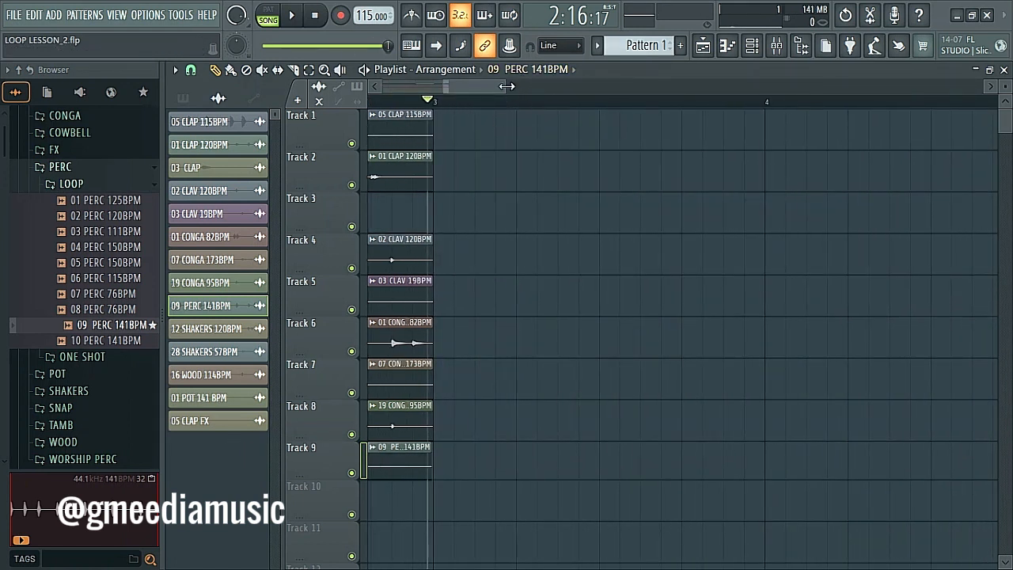
pyautogui.hscroll(-3, 468, 85)
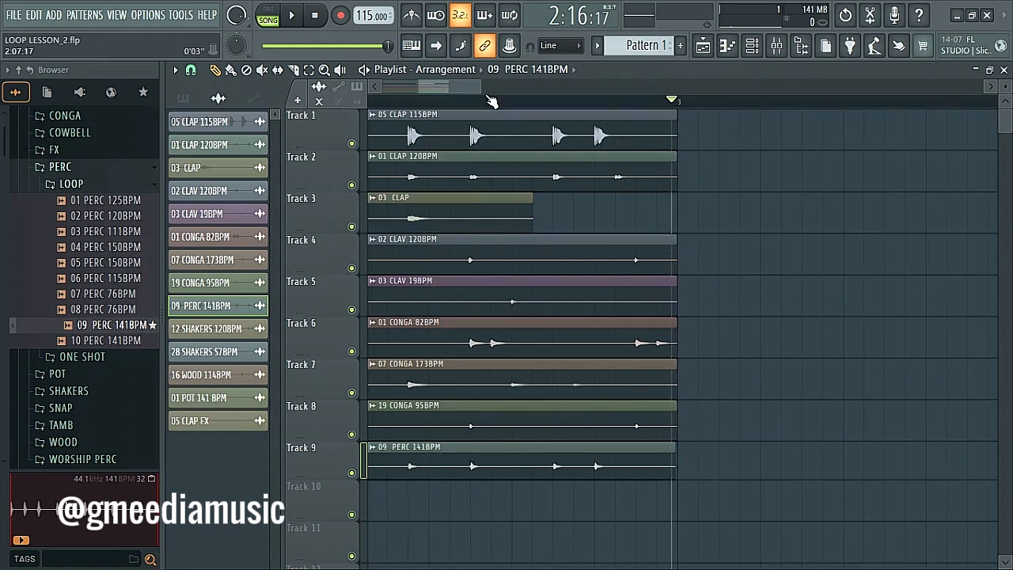
pyautogui.scroll(4, 468, 107)
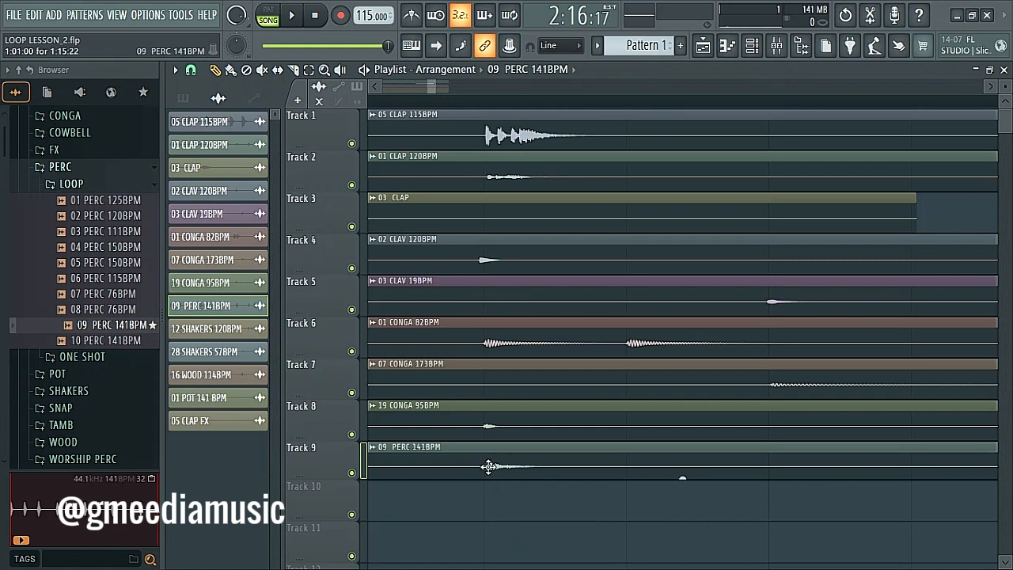
pyautogui.click(190, 70)
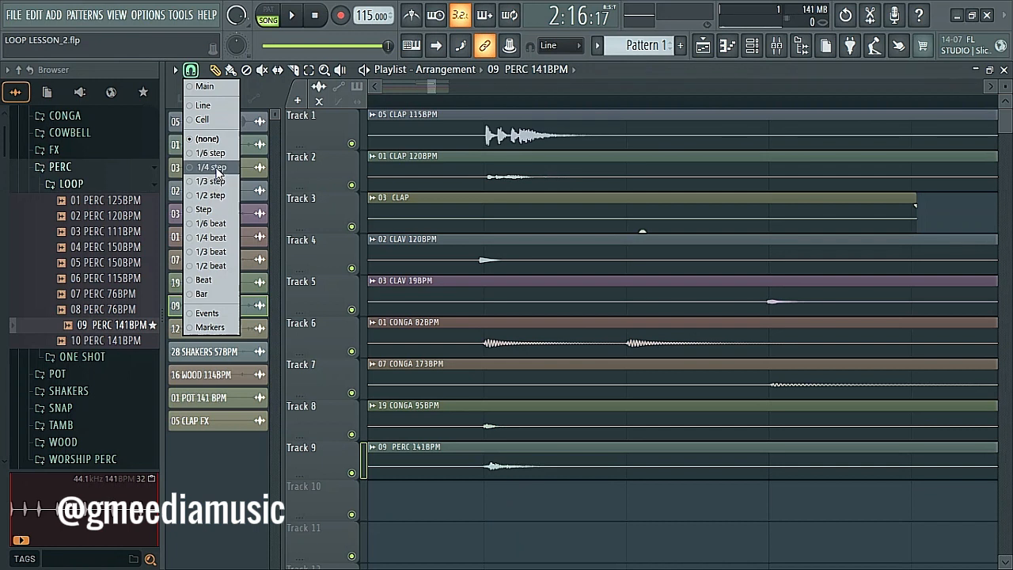
pyautogui.click(233, 222)
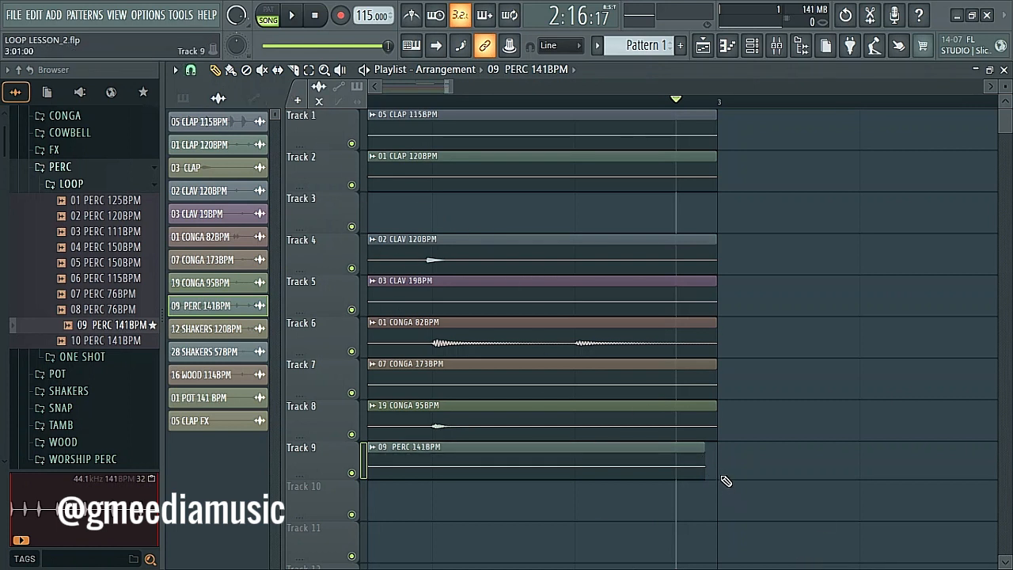
pyautogui.click(191, 70)
pyautogui.click(206, 139)
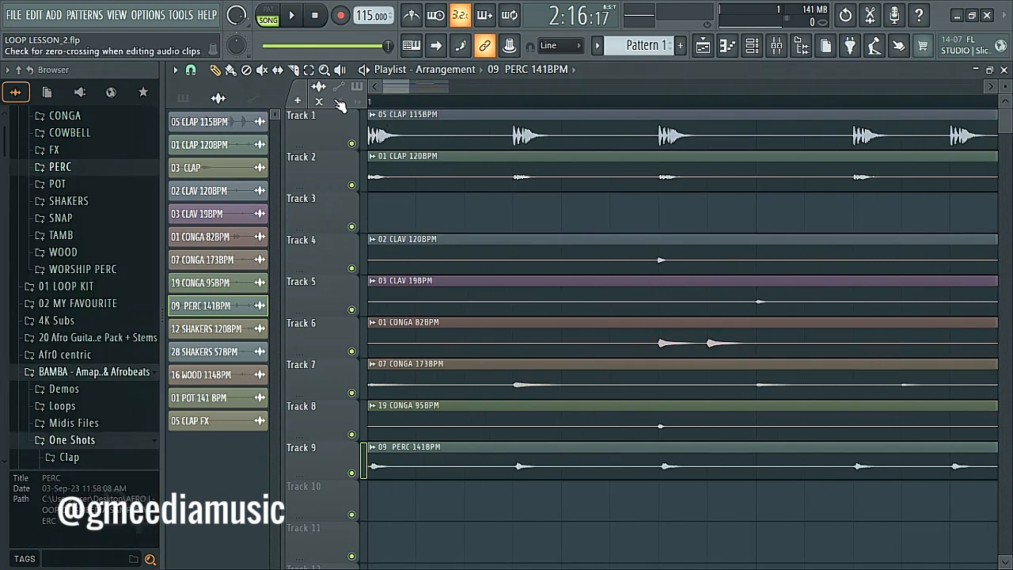
pyautogui.press('space')
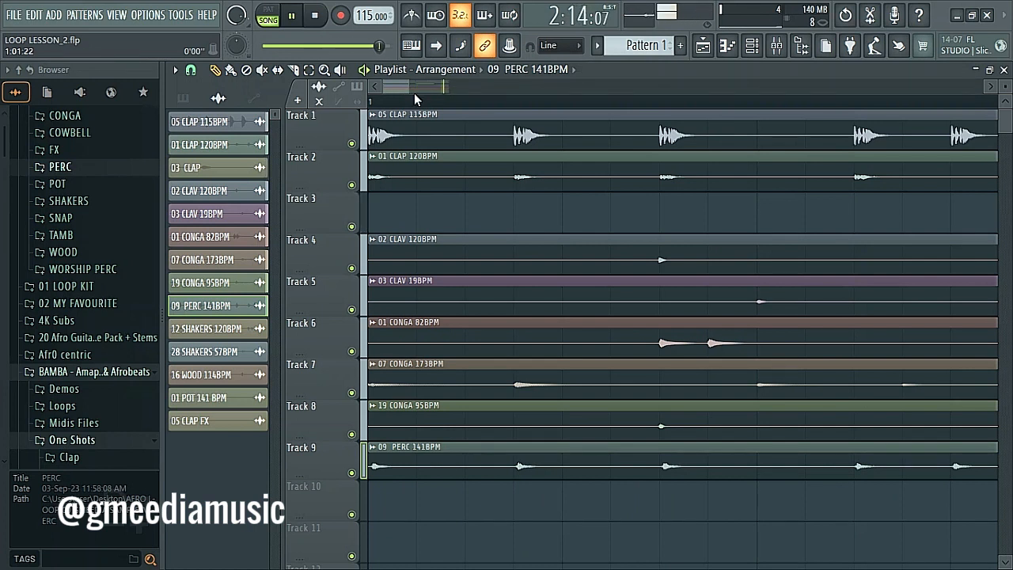
pyautogui.press('space')
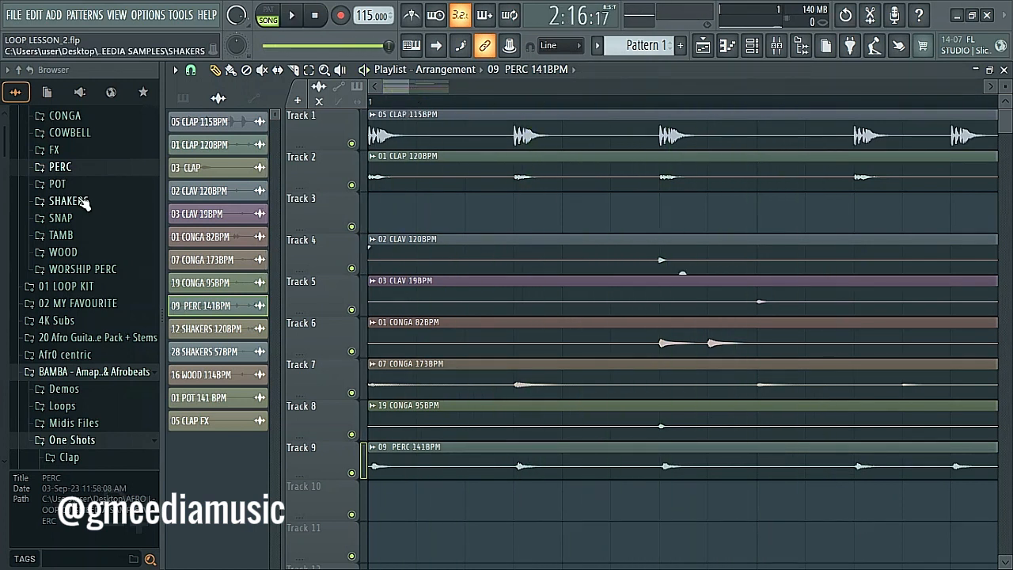
# Place the 12 SHAKERS 120BPM loop from the SHAKERS LOOP folder on Track 10 at bar 1 and trim its end to the start of bar 3.
pyautogui.click(68, 200)
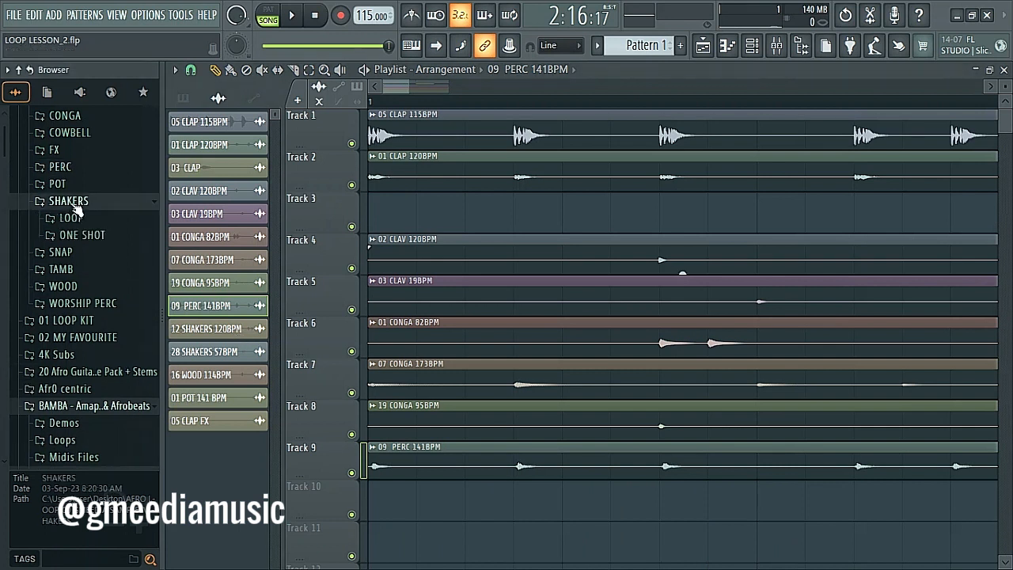
pyautogui.click(79, 219)
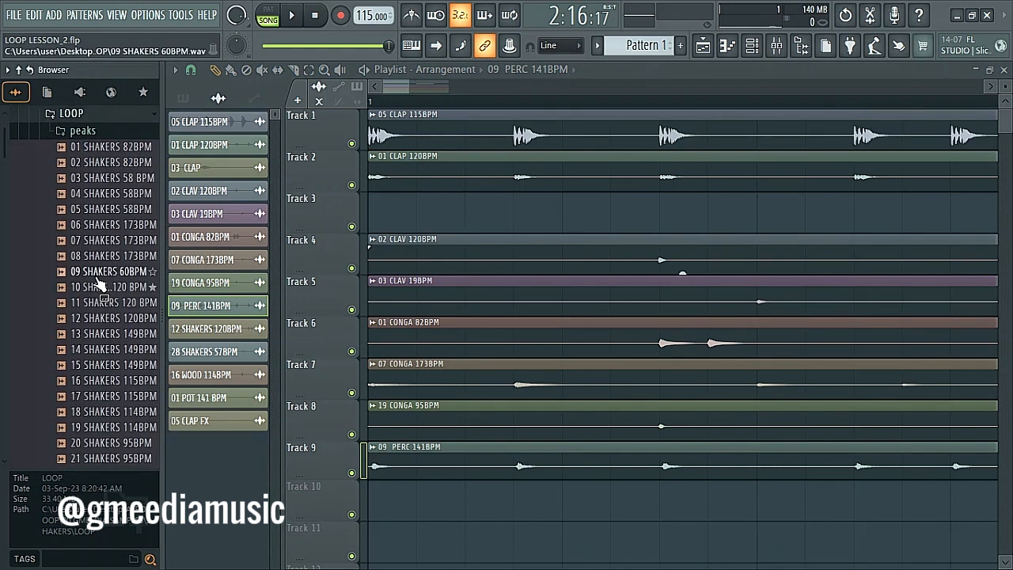
pyautogui.click(94, 321)
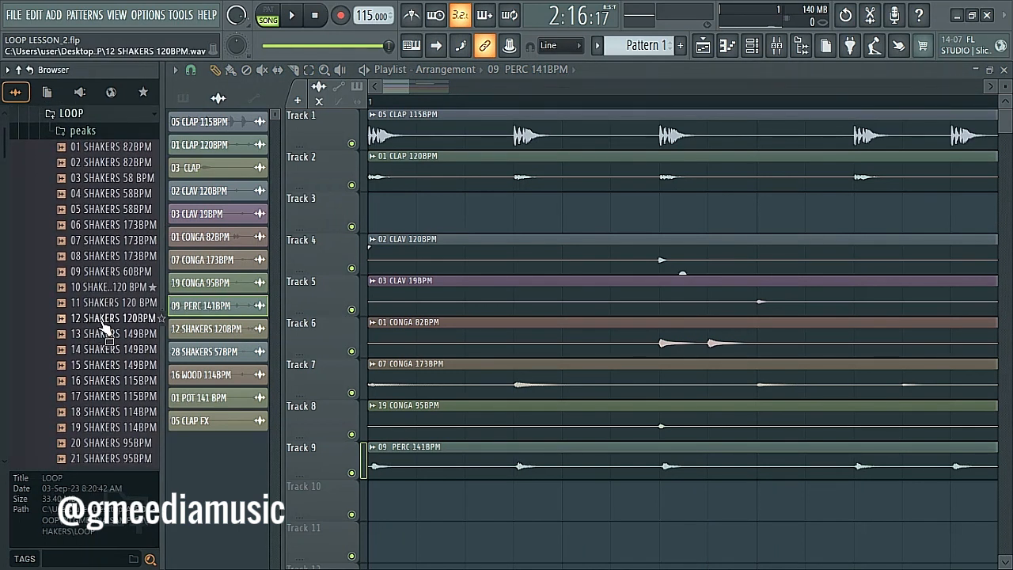
pyautogui.moveTo(105, 328); pyautogui.dragTo(403, 508)
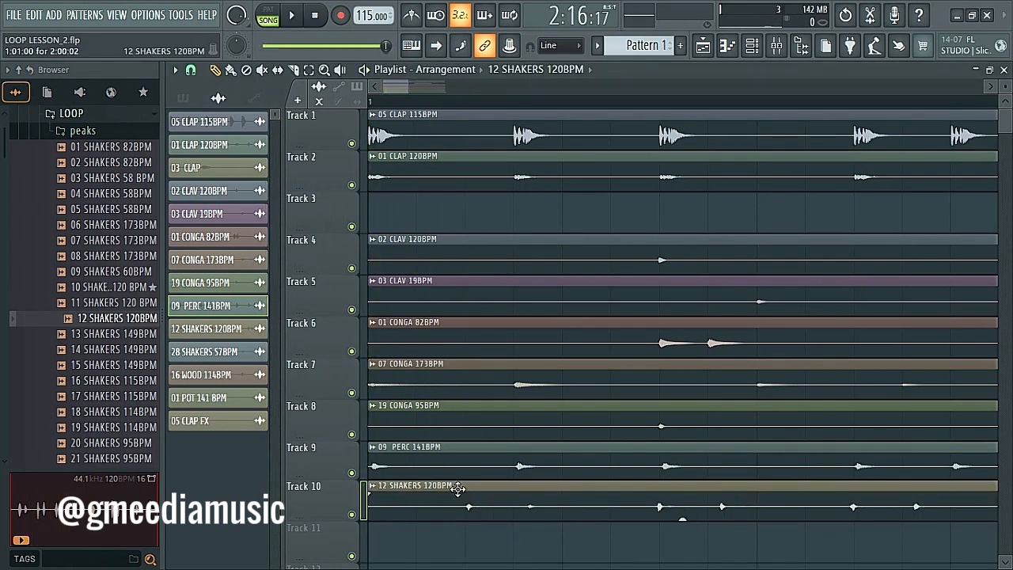
pyautogui.moveTo(464, 497); pyautogui.dragTo(430, 504)
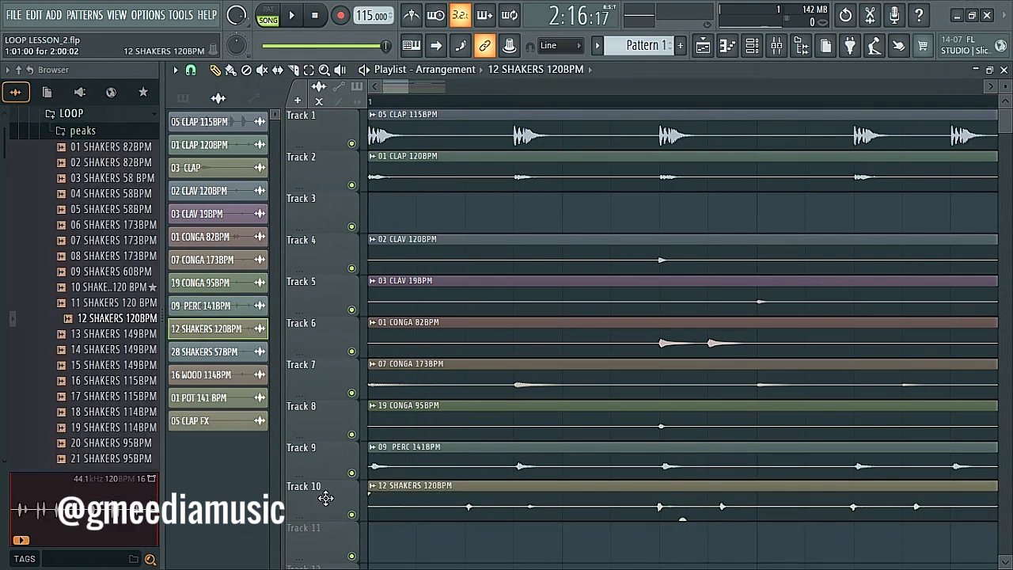
pyautogui.moveTo(402, 92); pyautogui.dragTo(457, 122)
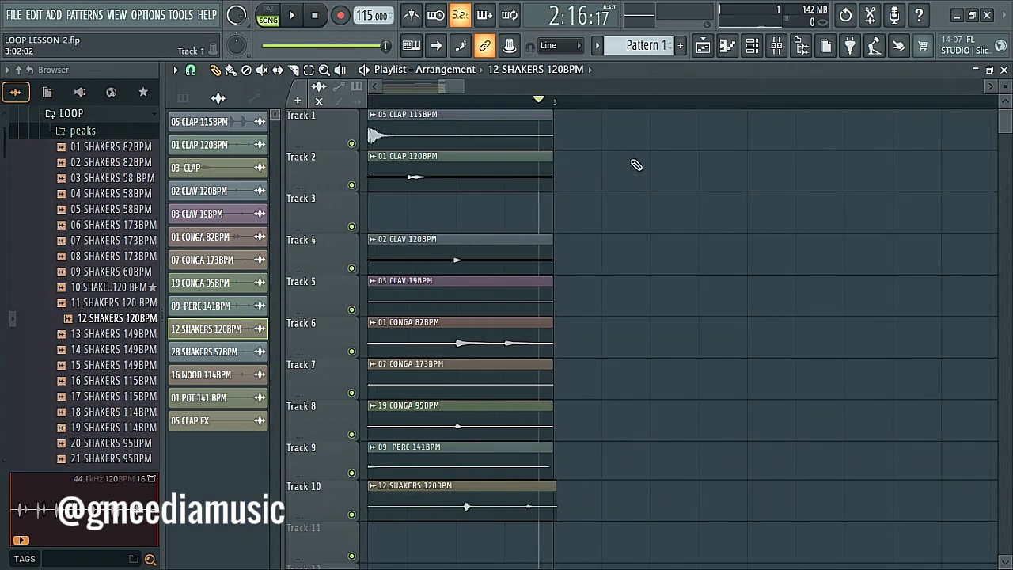
pyautogui.scroll(4, 554, 103)
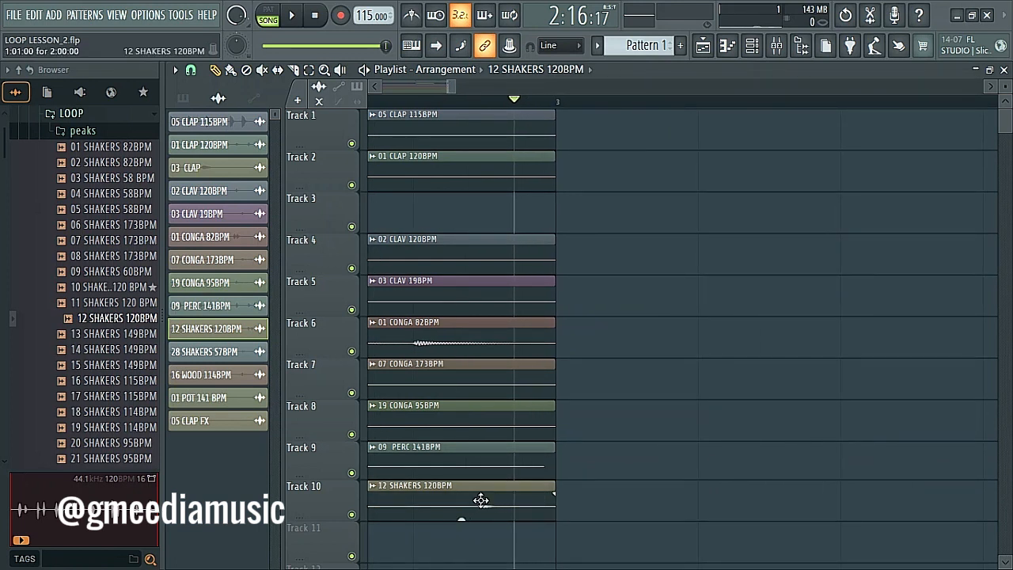
# Lower the 12 SHAKERS 120BPM clip's channel volume to about 46% and play back all ten tracks from the start of bar 1.
pyautogui.doubleClick(405, 499)
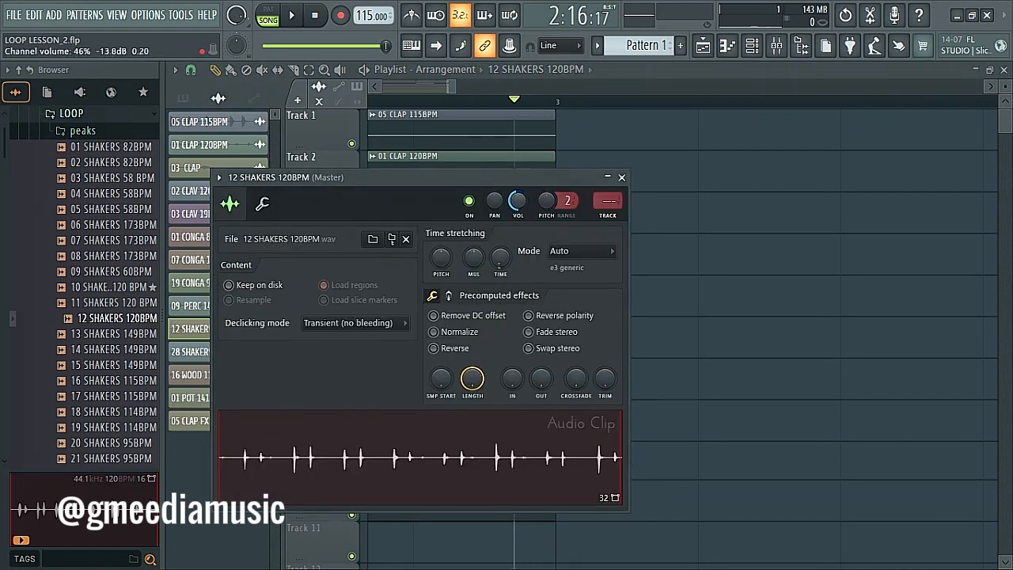
pyautogui.click(621, 177)
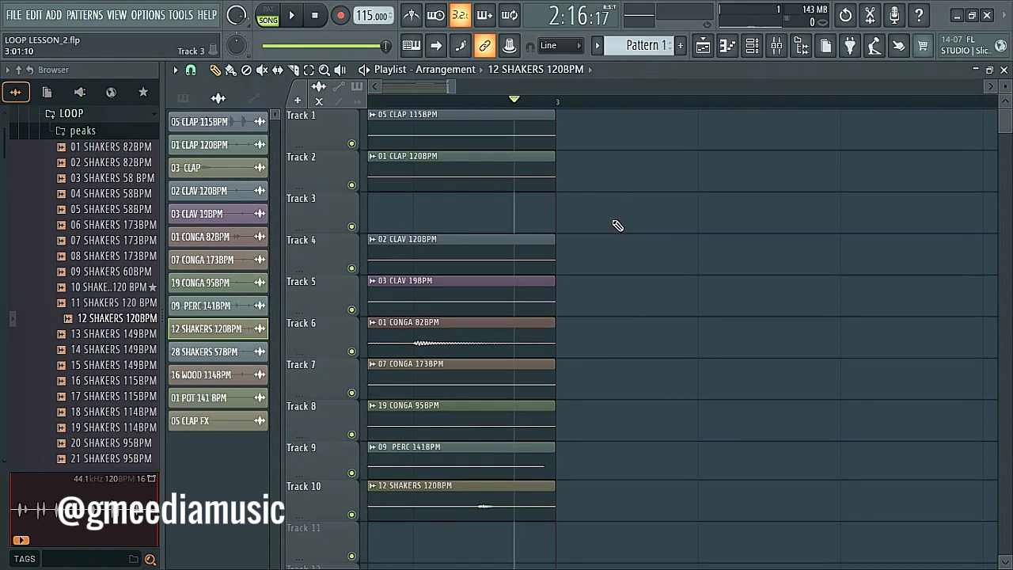
pyautogui.press('space')
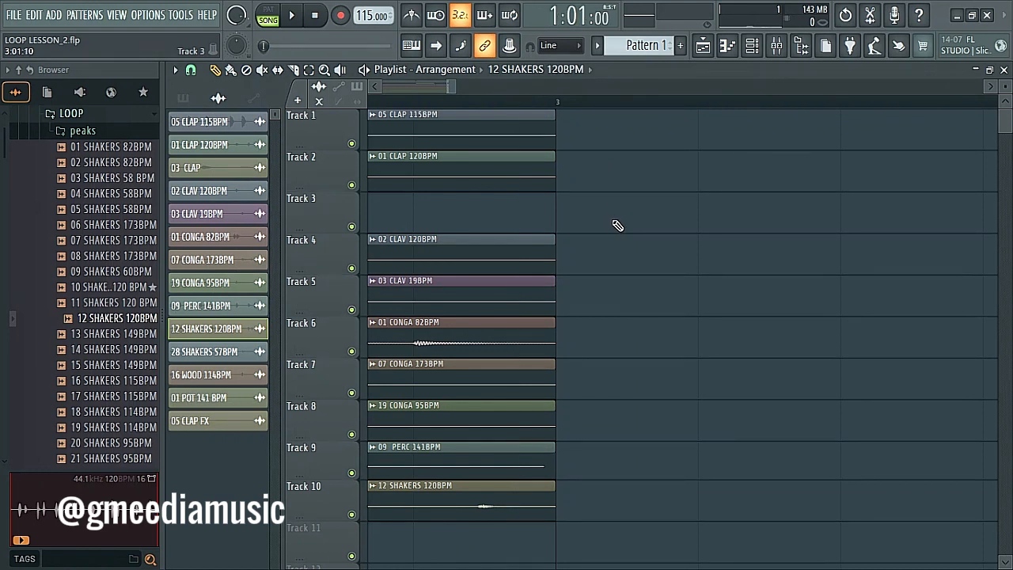
pyautogui.press('space')
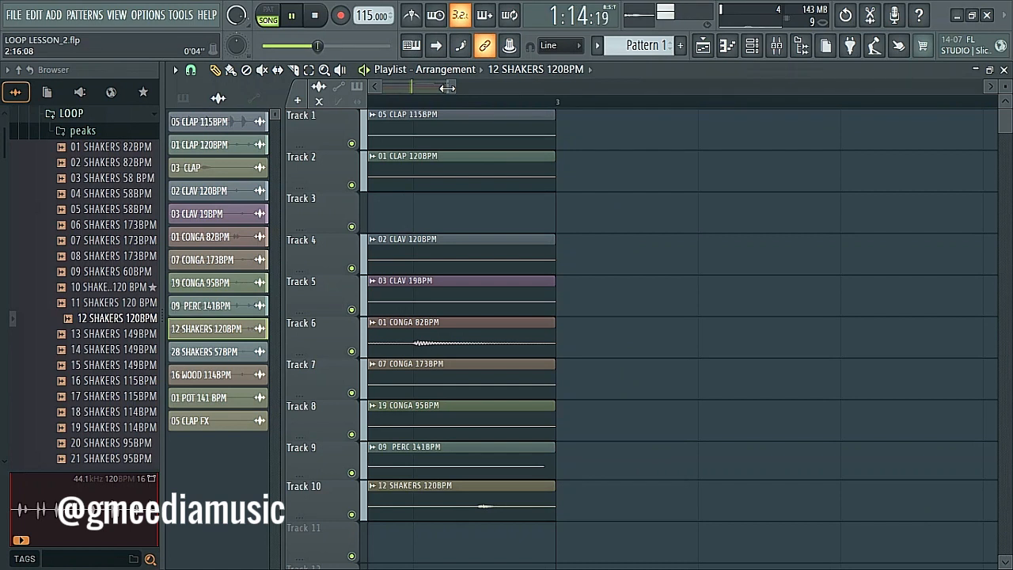
pyautogui.moveTo(453, 89); pyautogui.dragTo(512, 87)
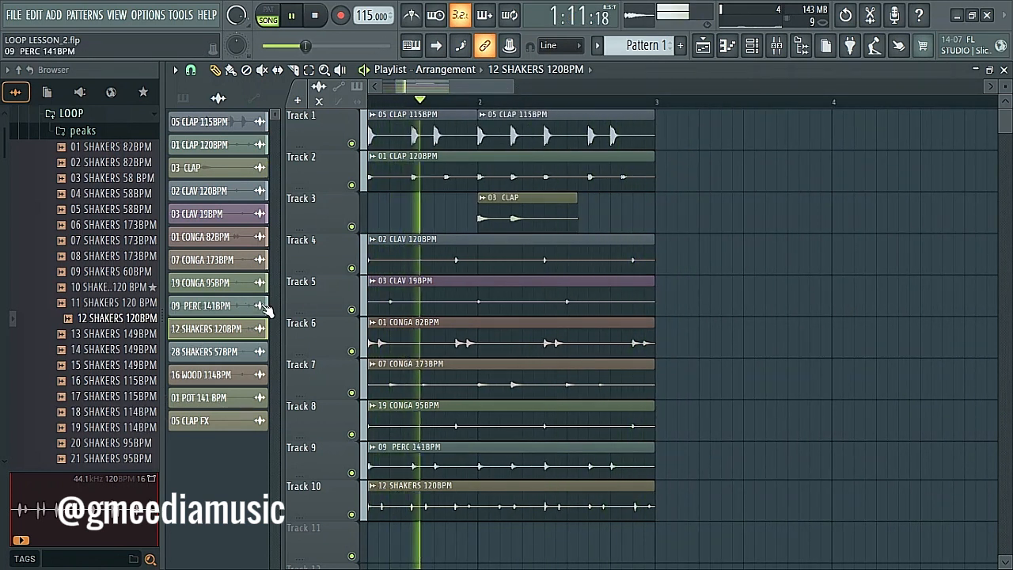
pyautogui.press('space')
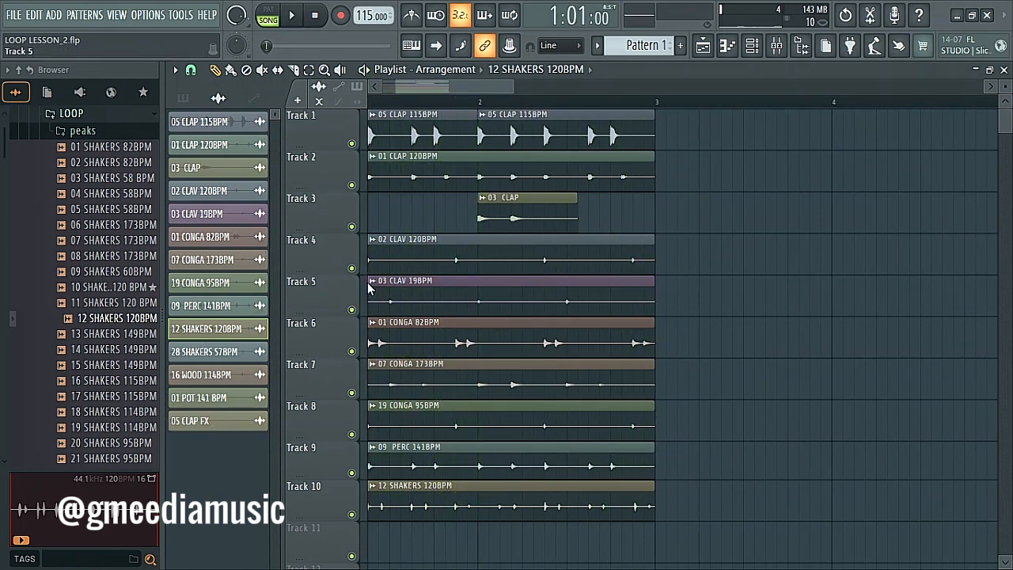
# Place the 28 SHAKERS 57BPM loop from the SHAKERS LOOP folder on Track 11 at bar 1 and inspect its end against bar 2.
pyautogui.click(236, 357)
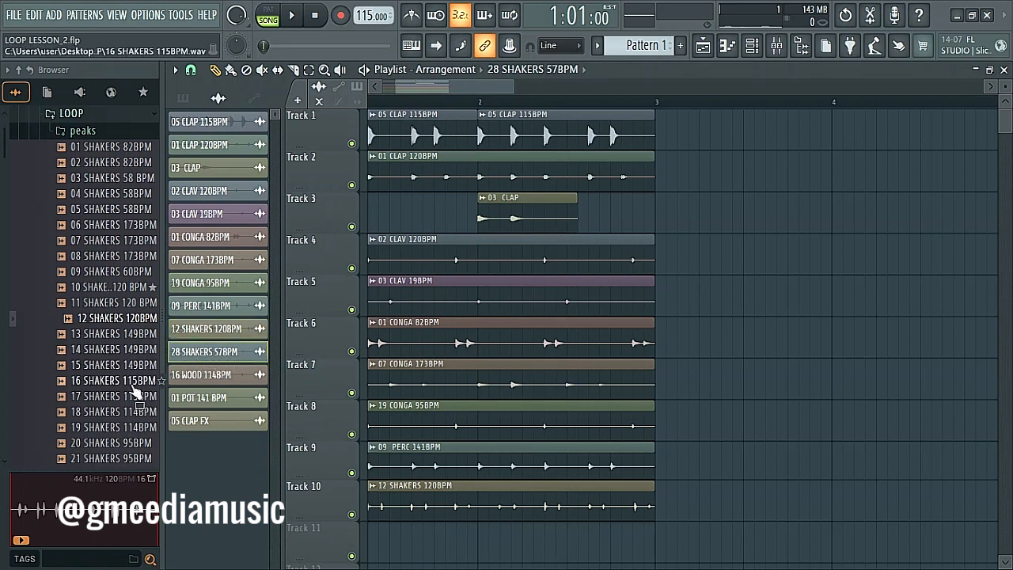
pyautogui.scroll(-5, 123, 428)
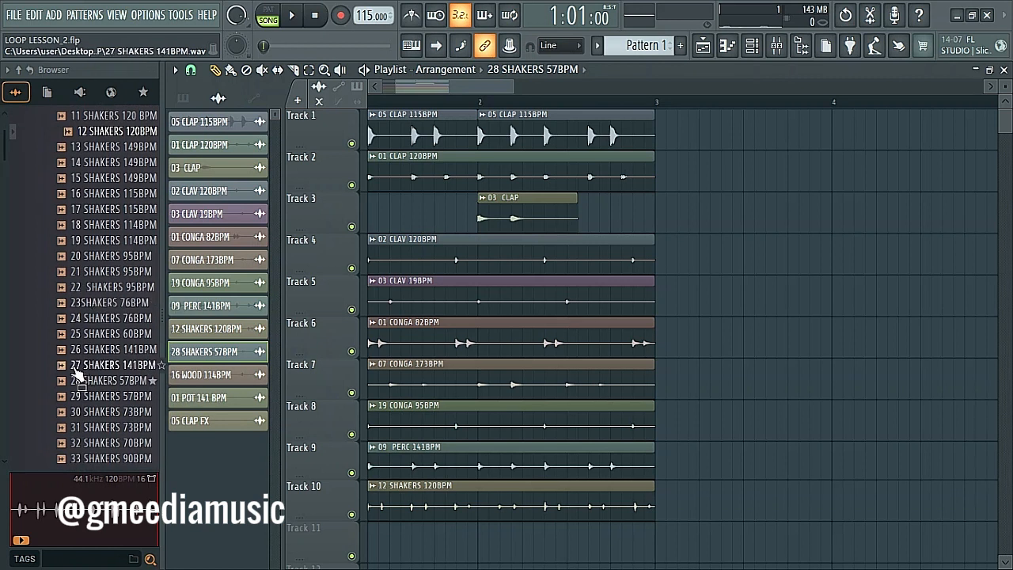
pyautogui.moveTo(93, 382); pyautogui.dragTo(380, 523)
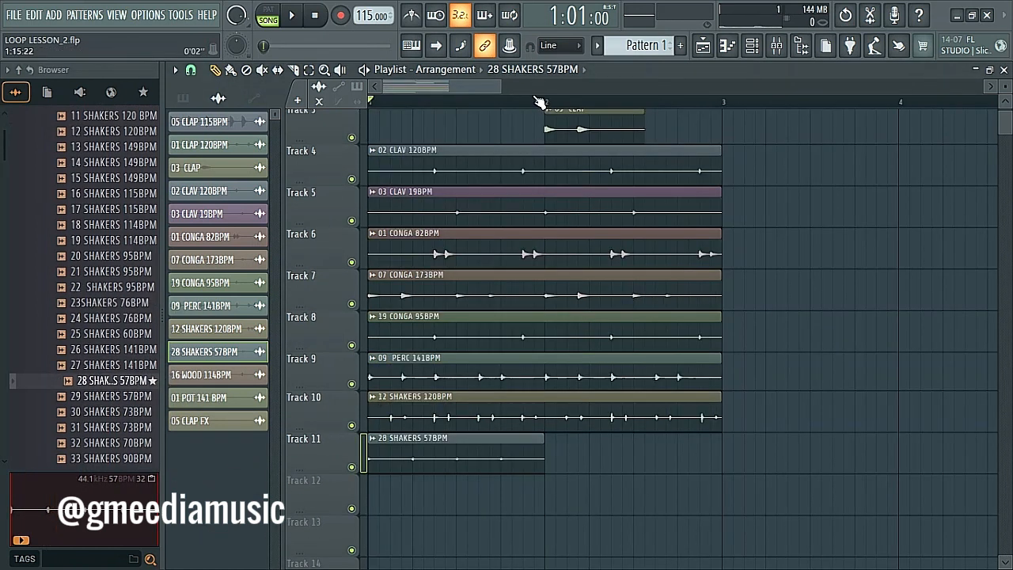
pyautogui.scroll(8, 540, 101)
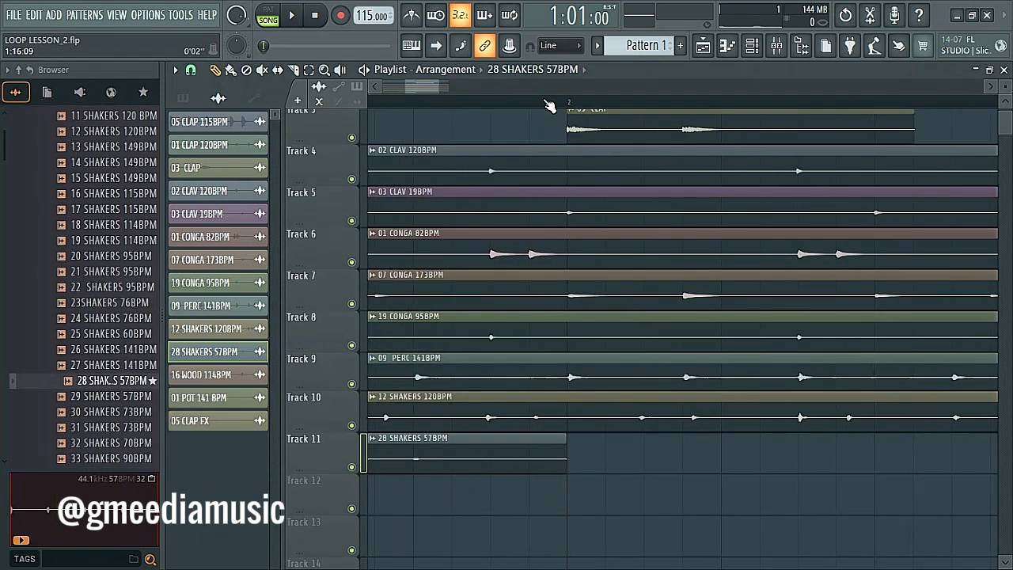
pyautogui.scroll(3, 552, 106)
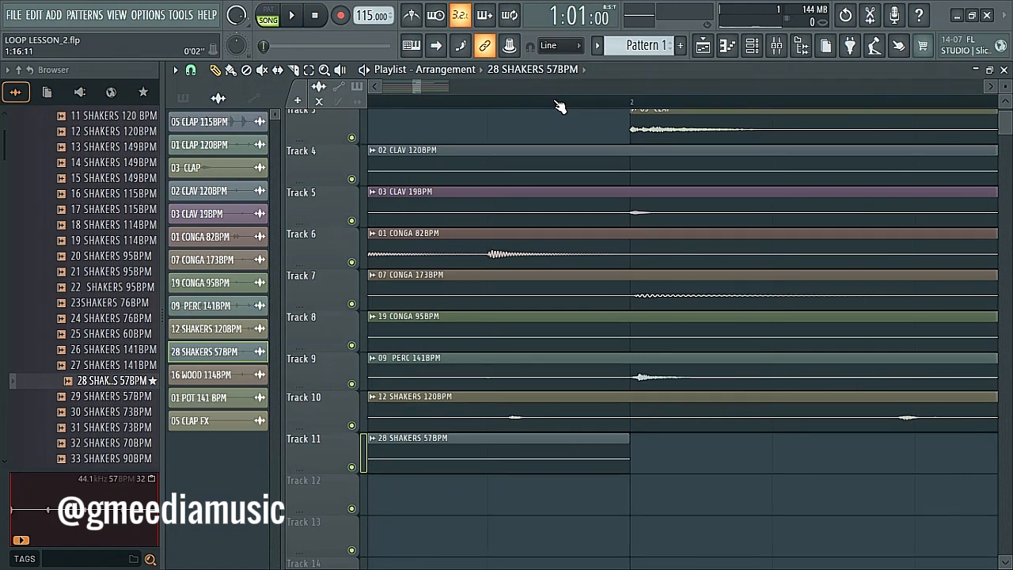
pyautogui.scroll(-5, 558, 106)
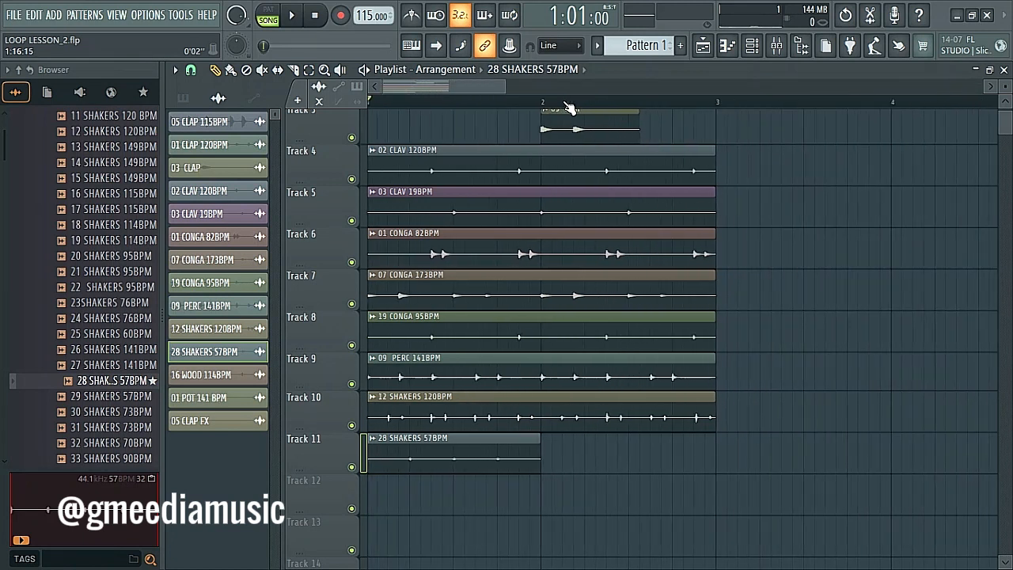
pyautogui.scroll(-4, 569, 107)
# Duplicate the 28 SHAKERS 57BPM clip on Track 11 into bar 2 and play back the loop.
pyautogui.moveTo(534, 434); pyautogui.dragTo(486, 500)
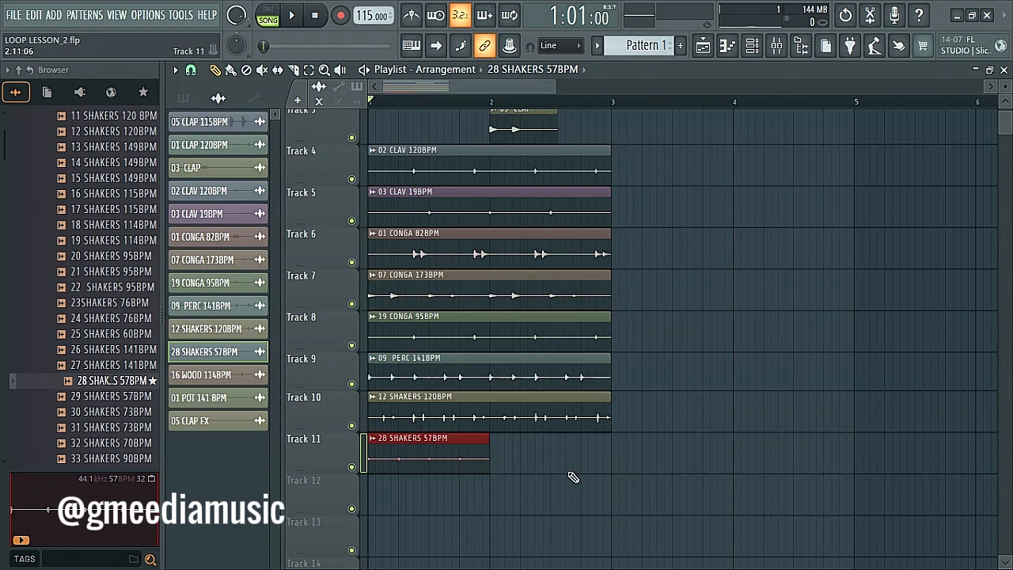
pyautogui.hotkey('ctrl', 'b')
pyautogui.press('space')
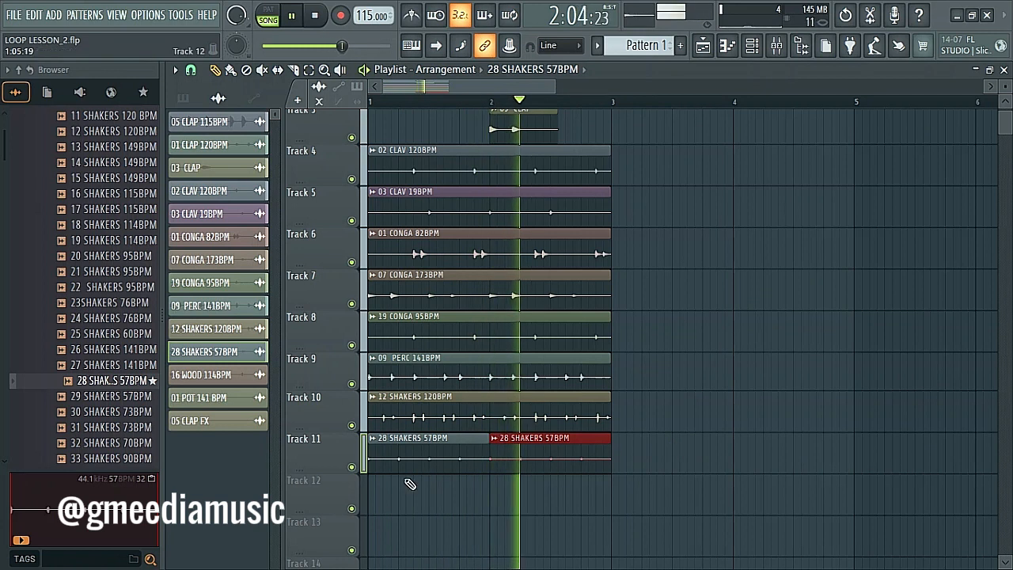
pyautogui.press('space')
# Lower the 28 SHAKERS 57BPM clip's channel volume to about 27% and play back the loop.
pyautogui.click(428, 446)
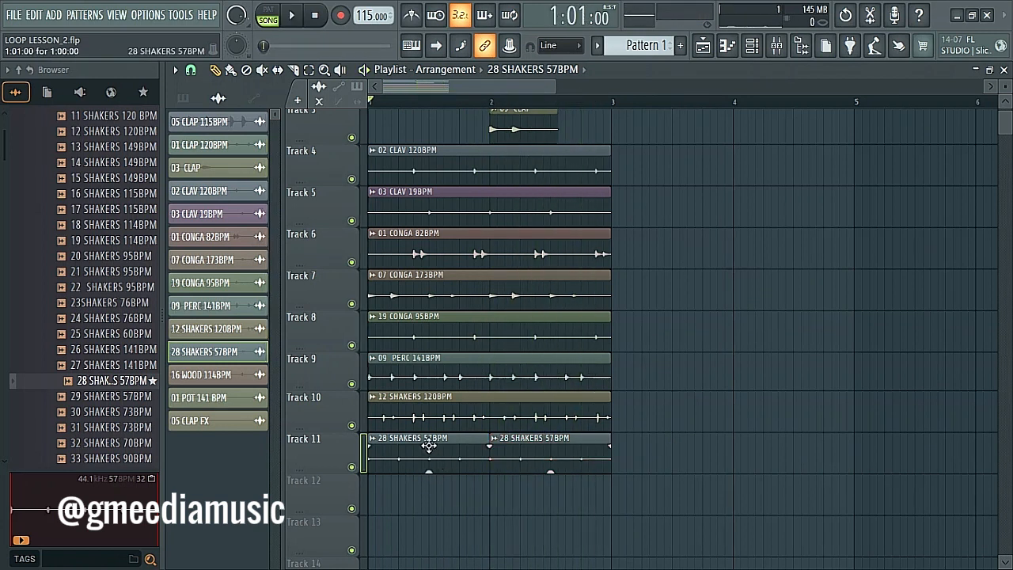
pyautogui.doubleClick(428, 446)
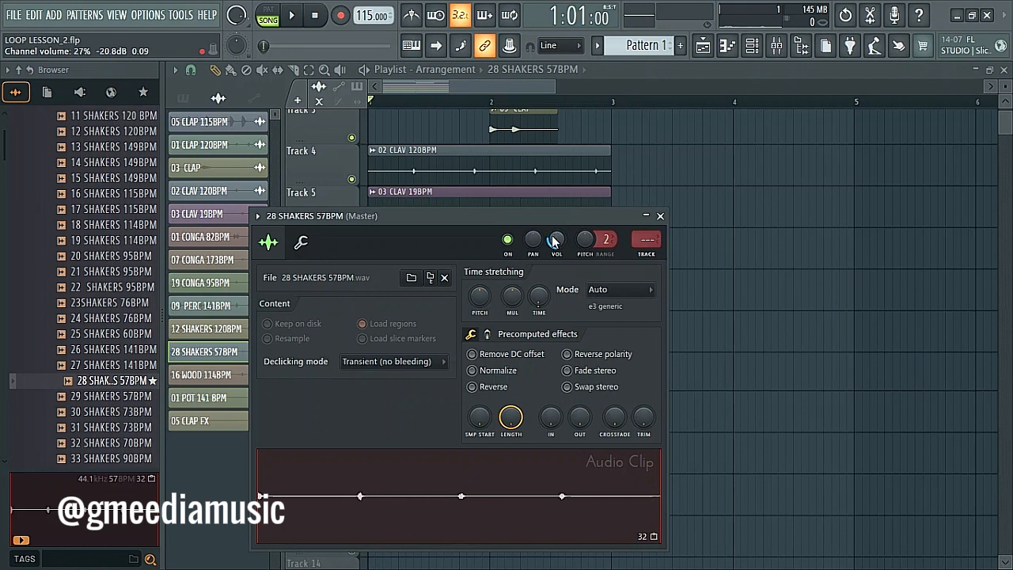
pyautogui.click(660, 215)
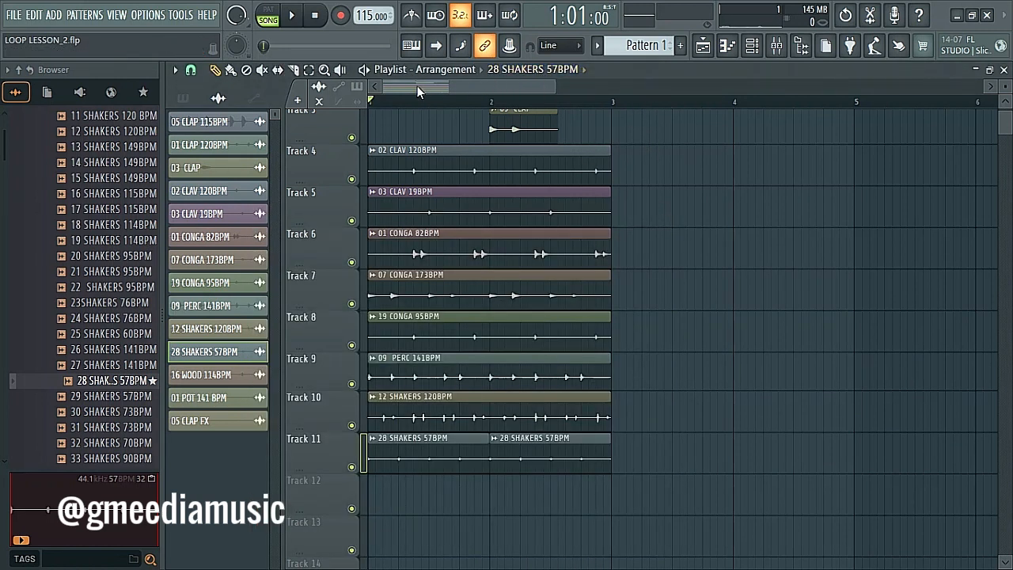
pyautogui.press('space')
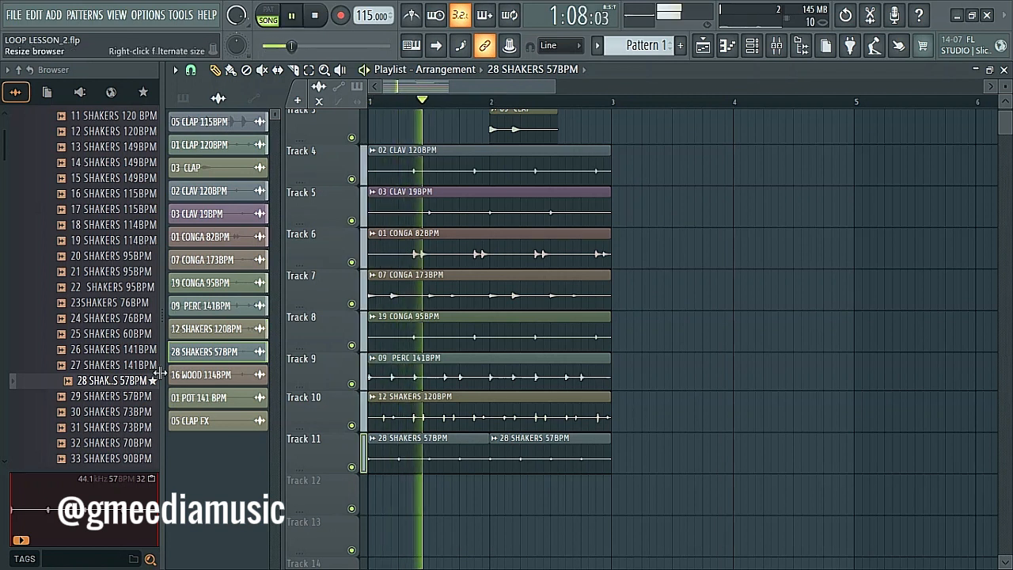
pyautogui.scroll(6, 134, 158)
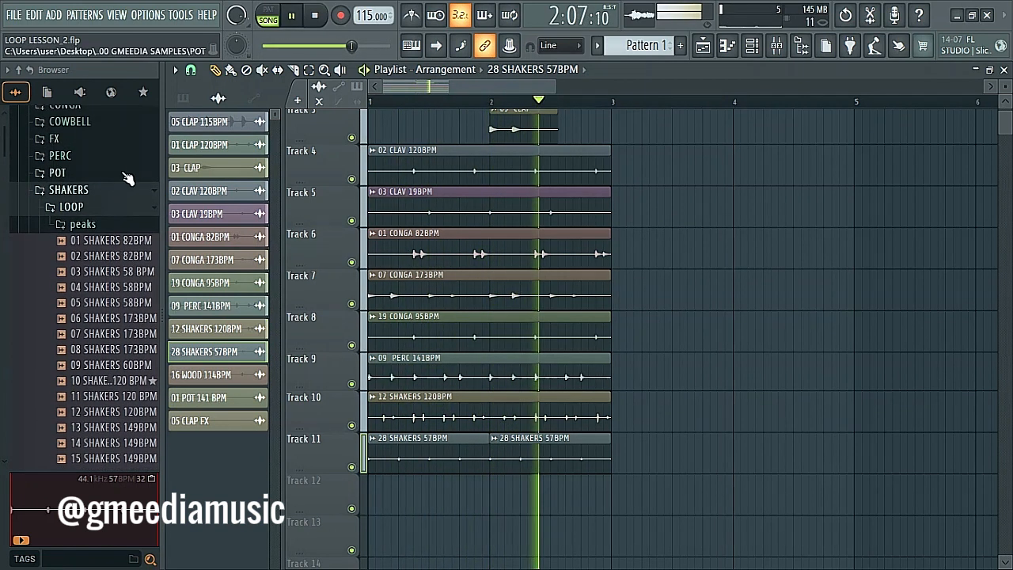
pyautogui.press('space')
# Find the 16 WOOD 114BPM loop in the WOOD LOOP folder and place it on Track 12 at bar 1.
pyautogui.click(137, 208)
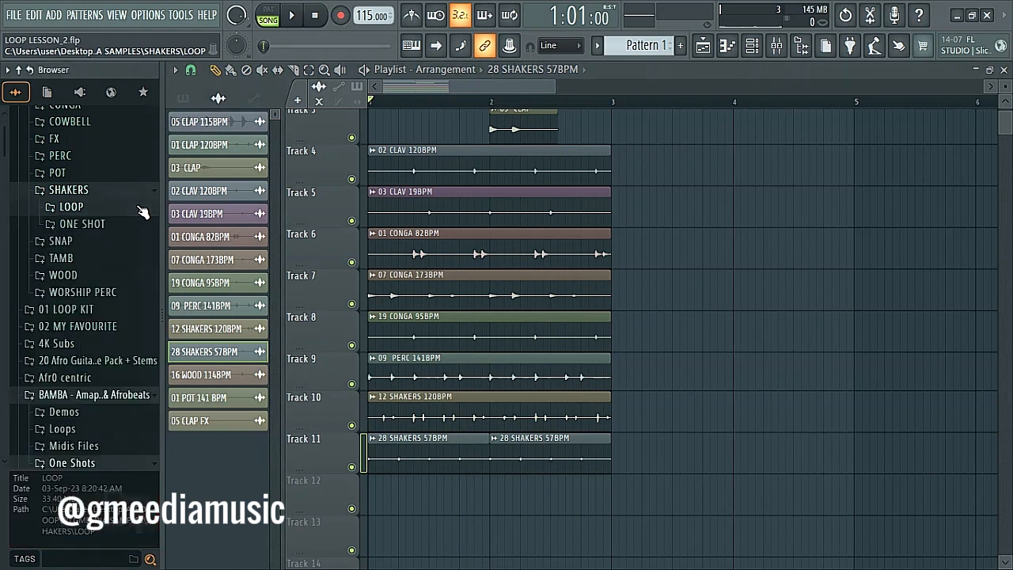
pyautogui.click(66, 277)
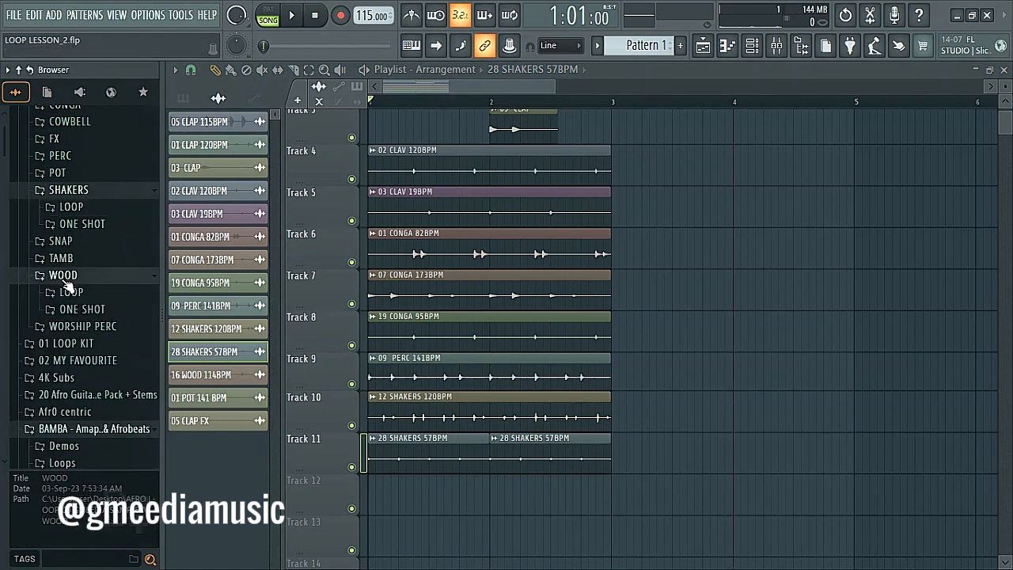
pyautogui.click(69, 292)
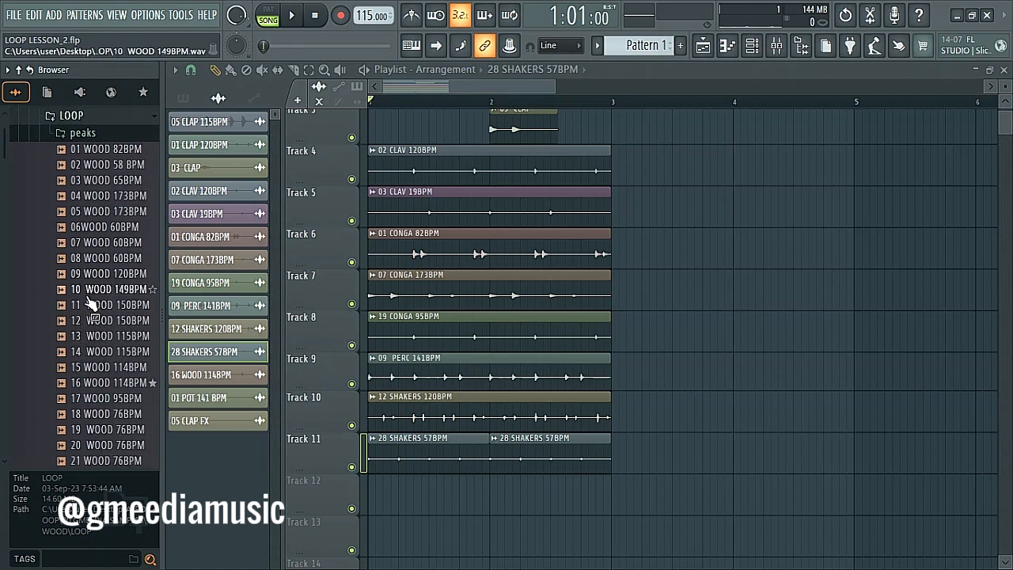
pyautogui.moveTo(95, 382); pyautogui.dragTo(381, 506)
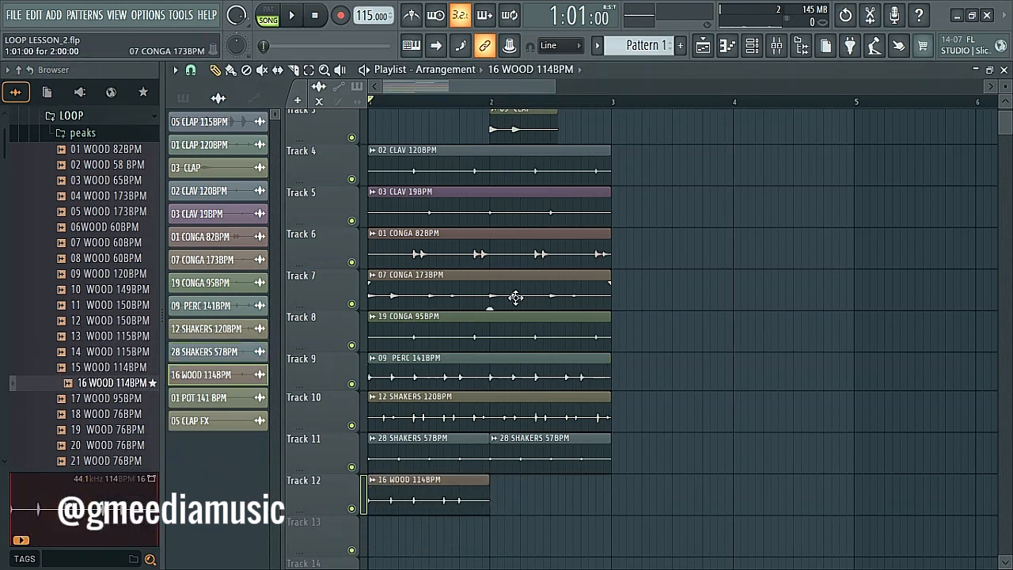
# Trim the end of the 16 WOOD 114BPM clip to the start of bar 2 and remove the stray copy beside it.
pyautogui.scroll(-4, 730, 172)
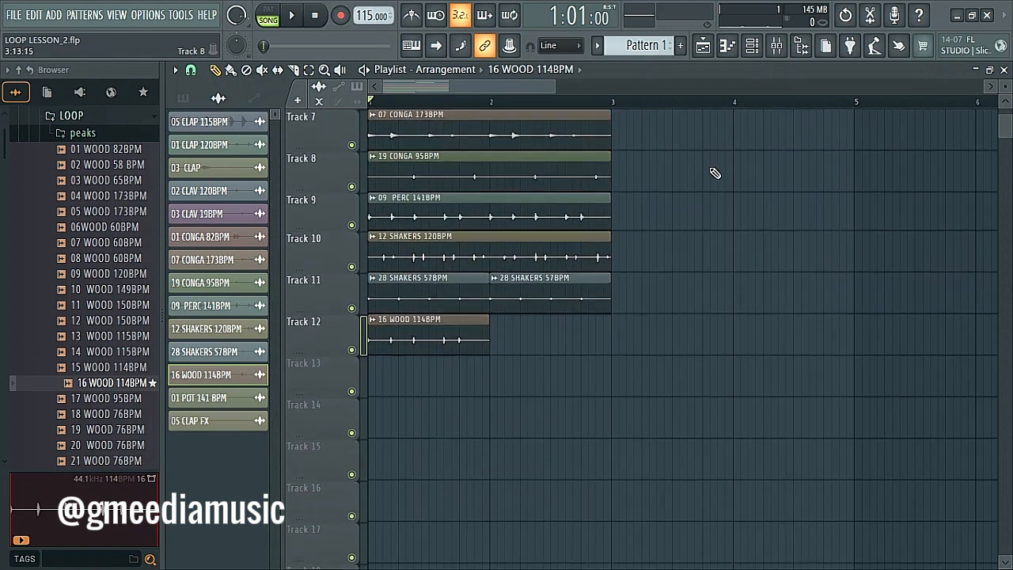
pyautogui.scroll(4, 483, 111)
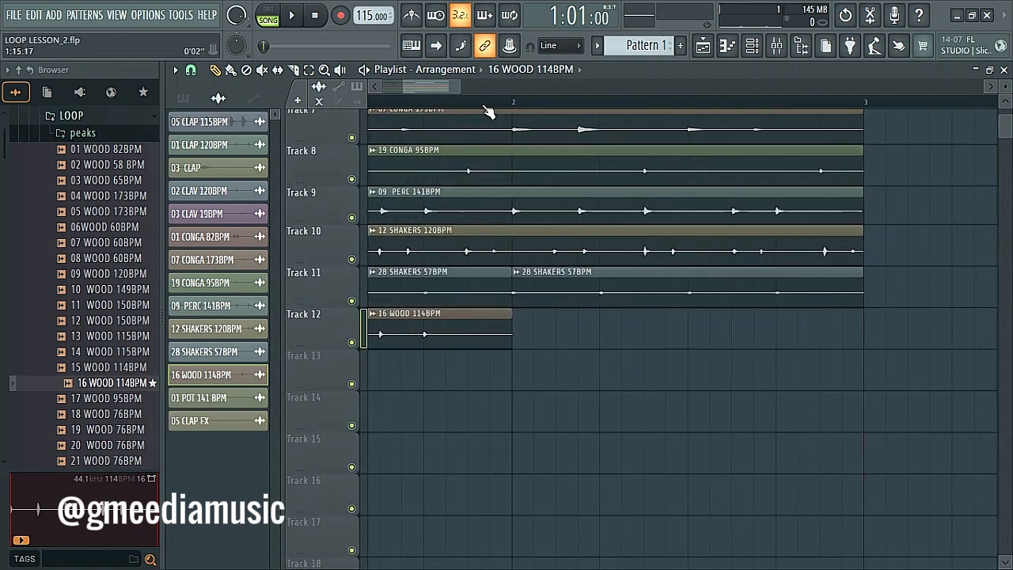
pyautogui.scroll(3, 554, 295)
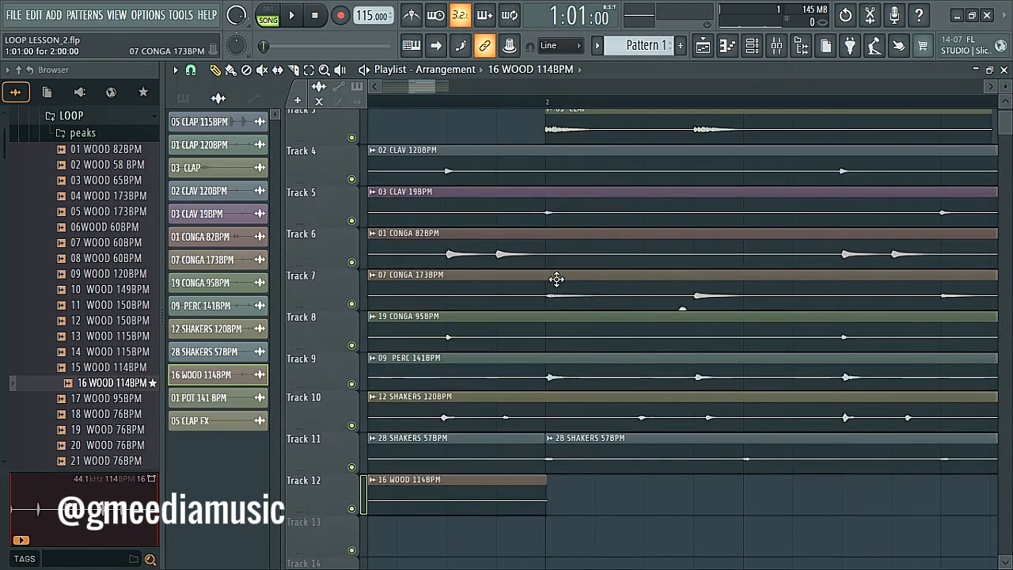
pyautogui.scroll(-6, 550, 279)
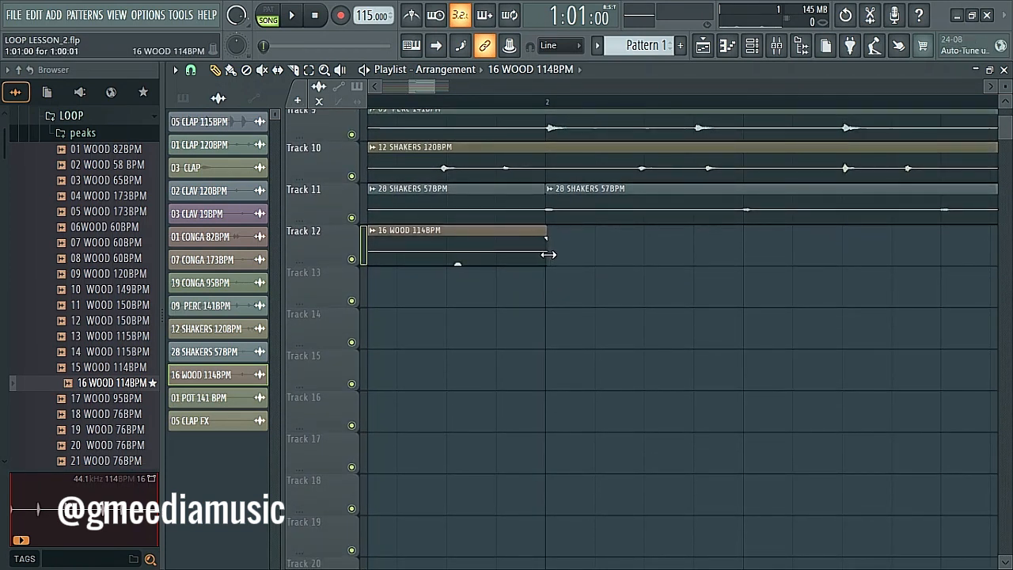
pyautogui.moveTo(547, 253); pyautogui.dragTo(549, 253)
pyautogui.click(549, 253)
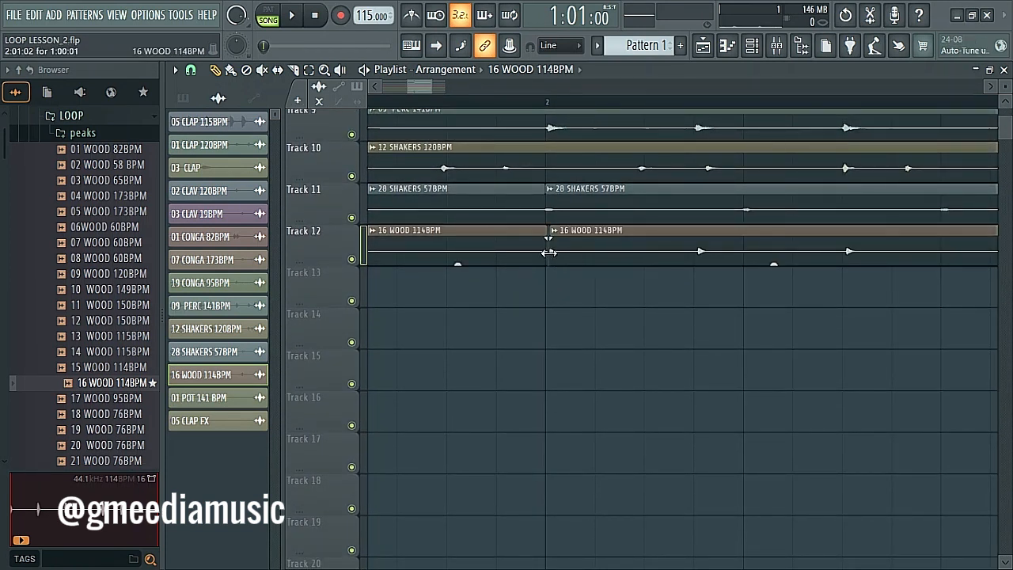
pyautogui.rightClick(574, 257)
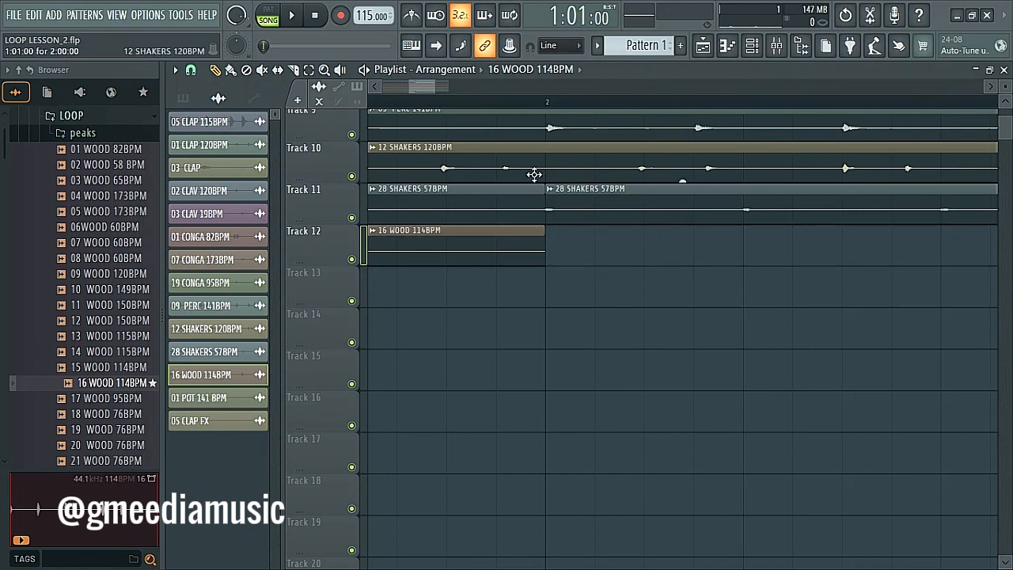
# Duplicate the 16 WOOD 114BPM clip on Track 12 into bar 2 and play back the loop.
pyautogui.moveTo(570, 276); pyautogui.dragTo(536, 252)
pyautogui.hotkey('ctrl', 'b')
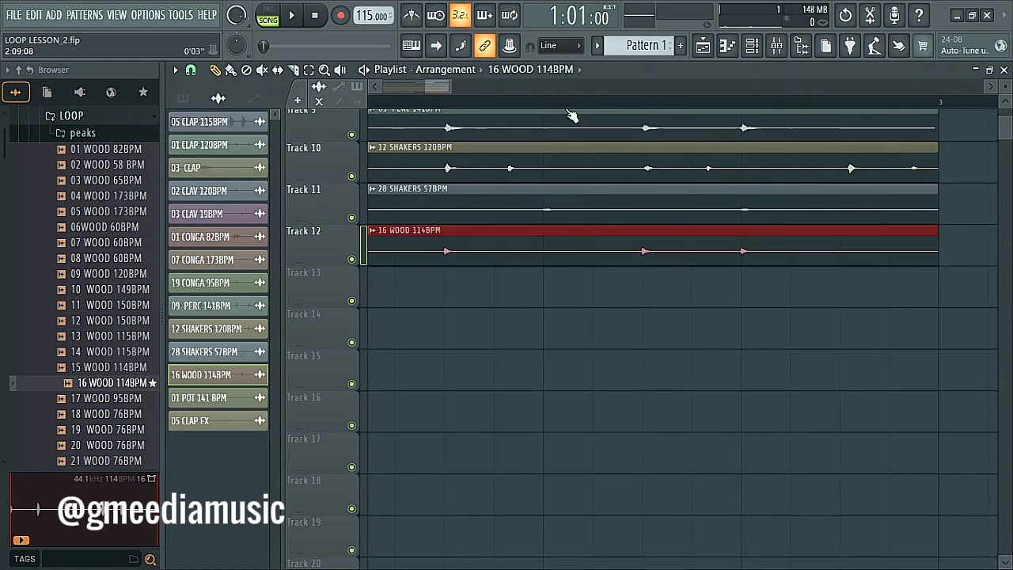
pyautogui.moveTo(424, 84); pyautogui.dragTo(602, 85)
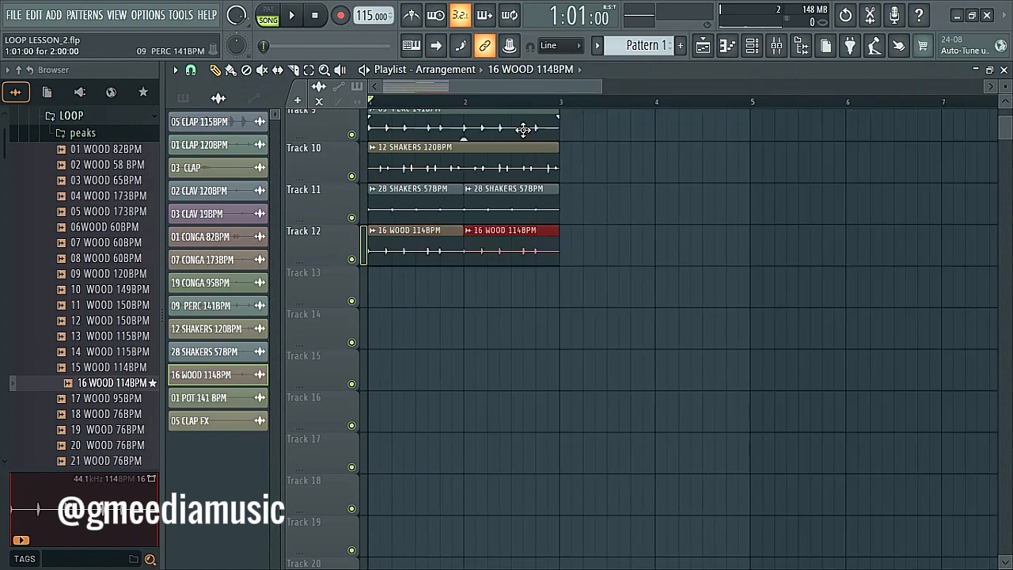
pyautogui.press('space')
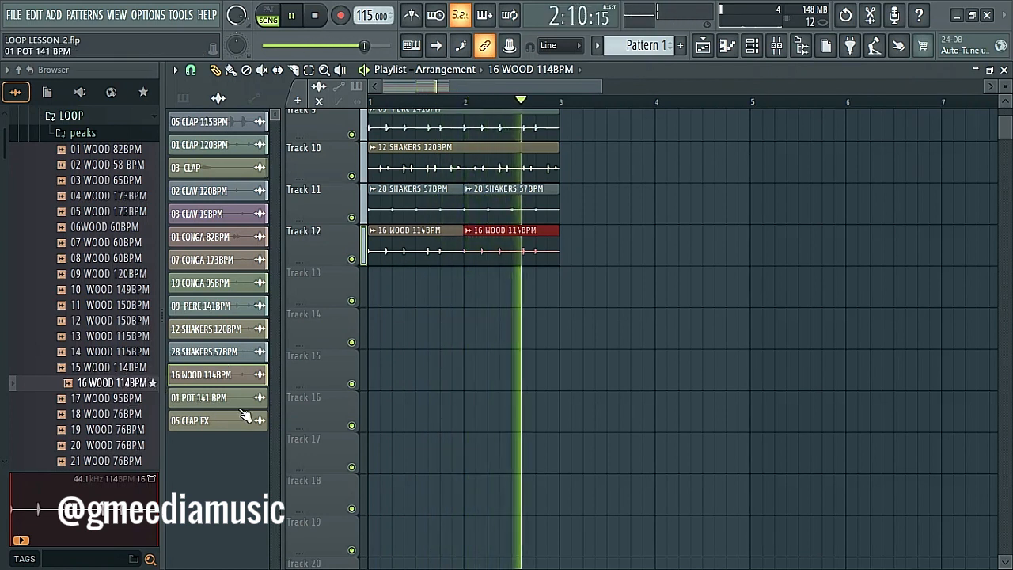
pyautogui.press('space')
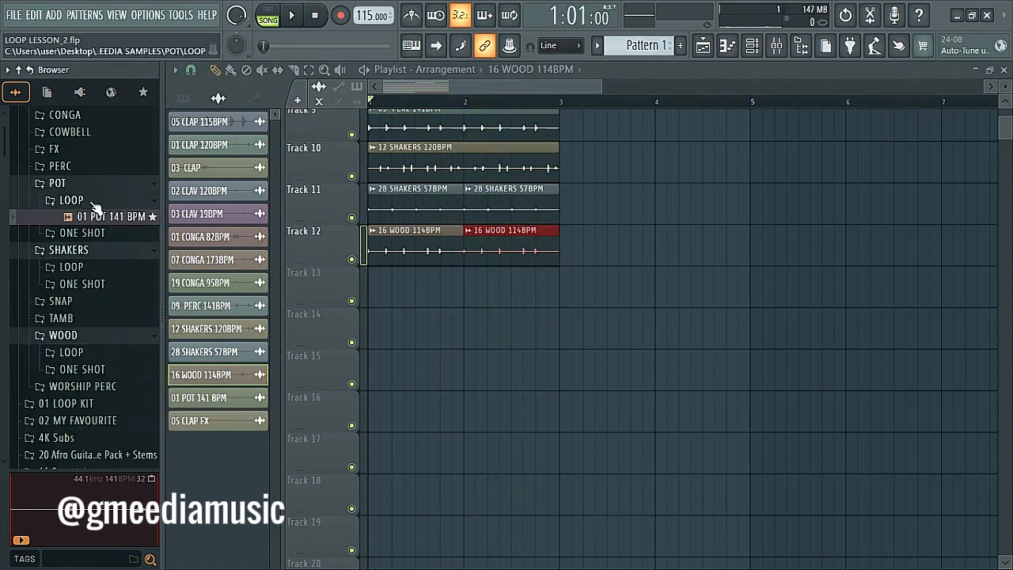
# Audition the 01 POT 141 BPM loop and the one-shot samples 01 POT to 04 POT in the POT folder.
pyautogui.moveTo(92, 215); pyautogui.dragTo(91, 219)
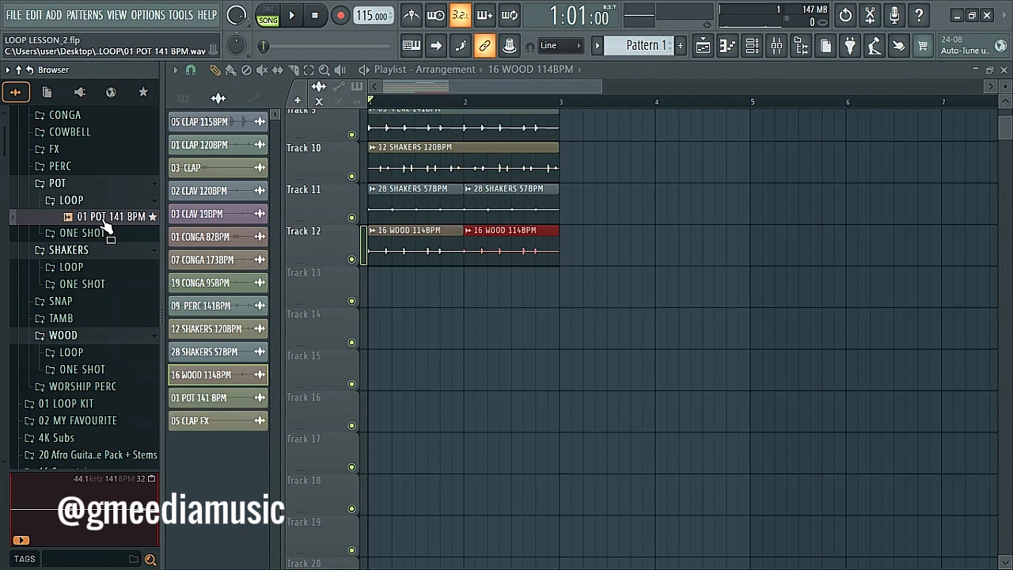
pyautogui.click(78, 237)
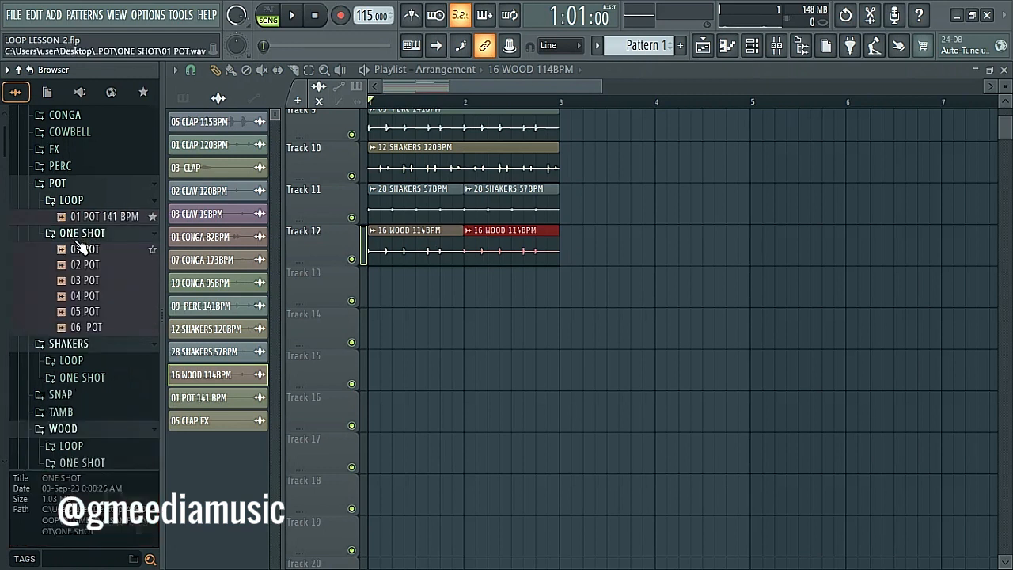
pyautogui.click(76, 250)
pyautogui.click(80, 264)
pyautogui.click(81, 280)
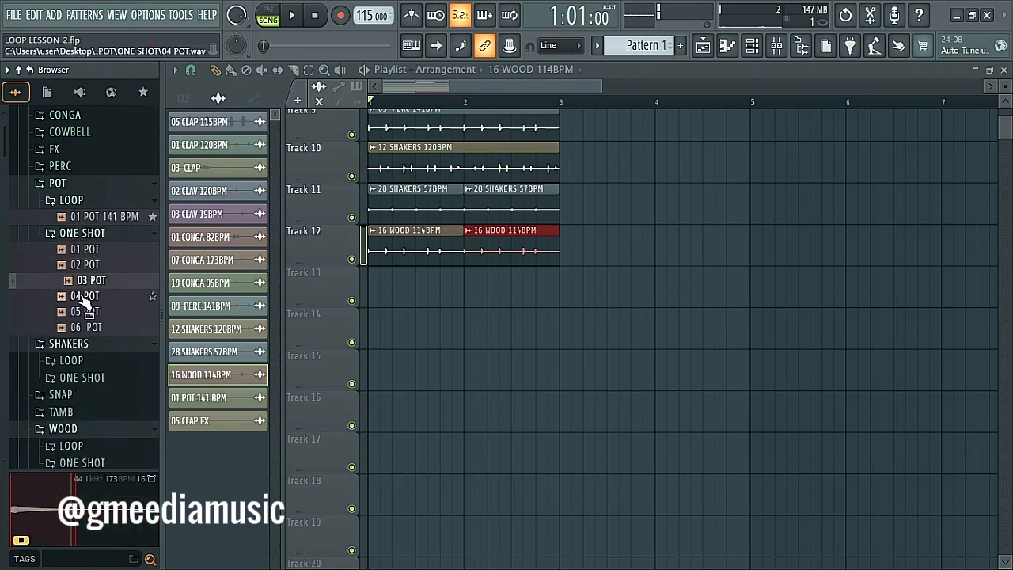
pyautogui.click(82, 295)
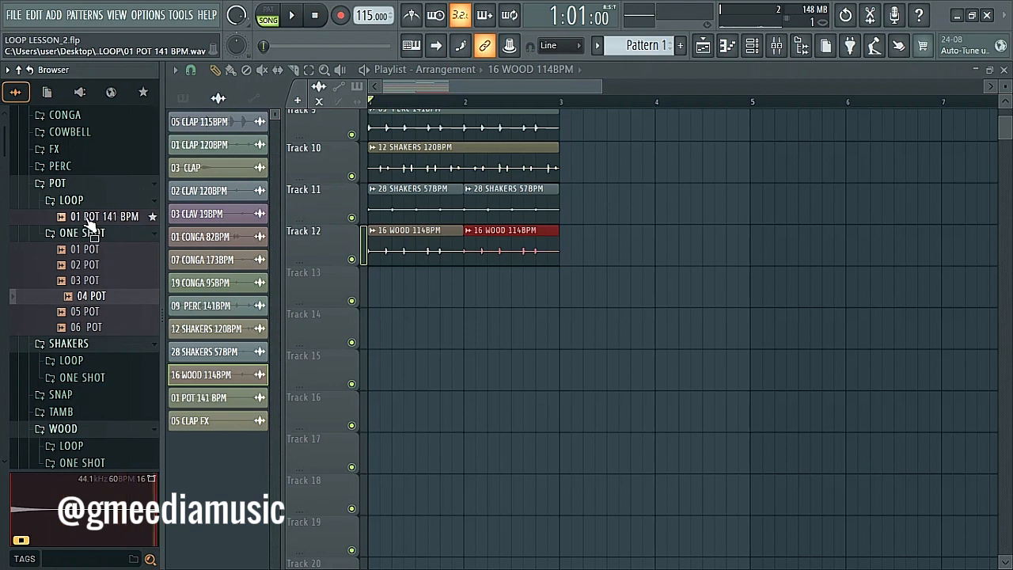
# Place the 01 POT 141 BPM loop on Track 13 at bar 1 and duplicate it into bar 2.
pyautogui.moveTo(91, 221); pyautogui.dragTo(379, 285)
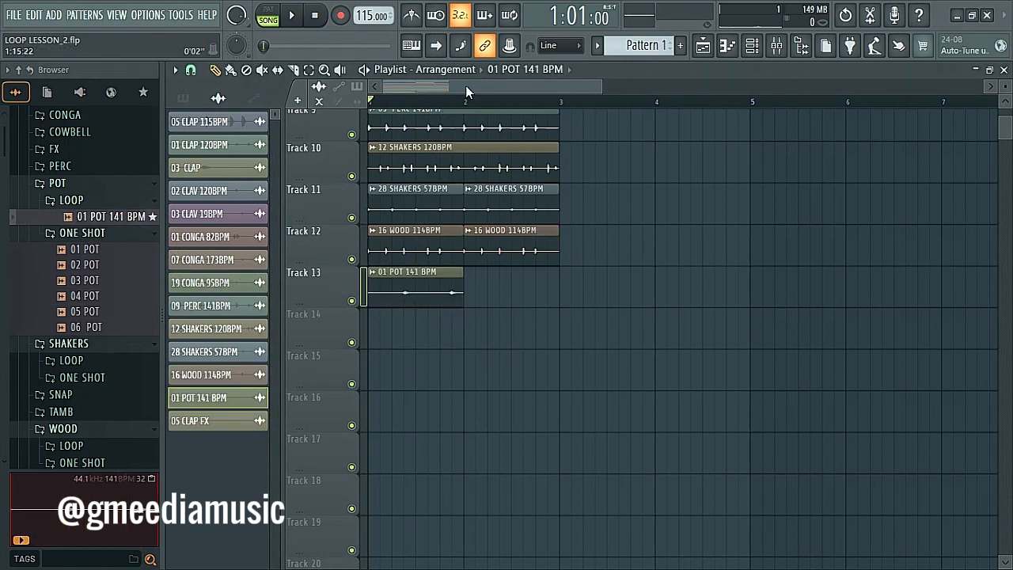
pyautogui.scroll(3, 465, 108)
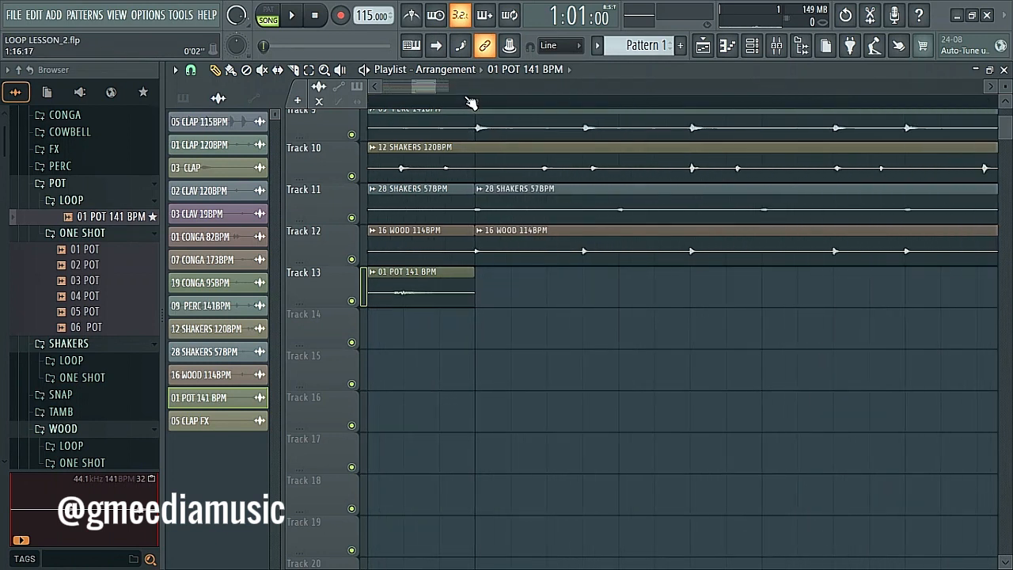
pyautogui.scroll(2, 466, 97)
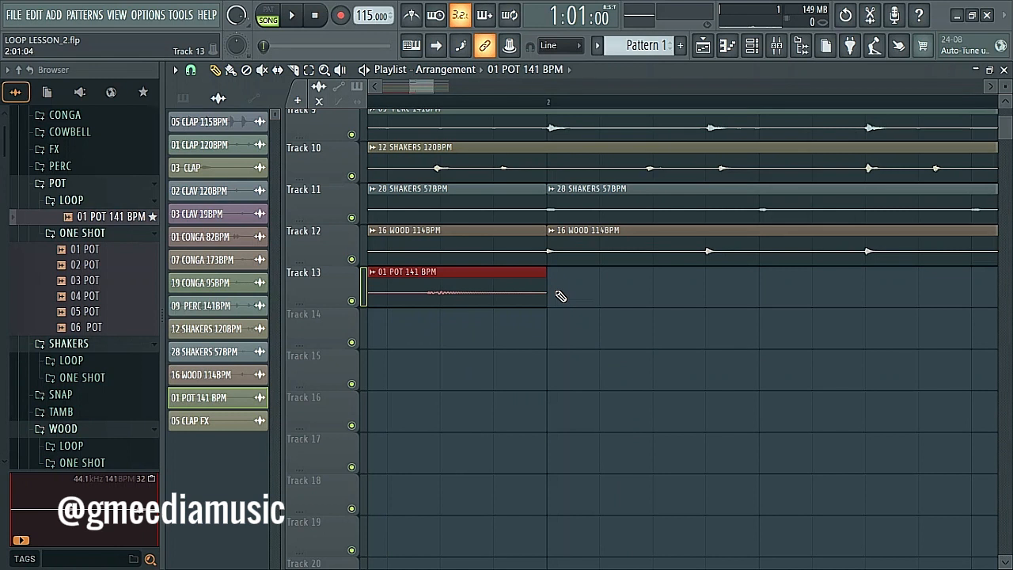
pyautogui.hotkey('ctrl', 'b')
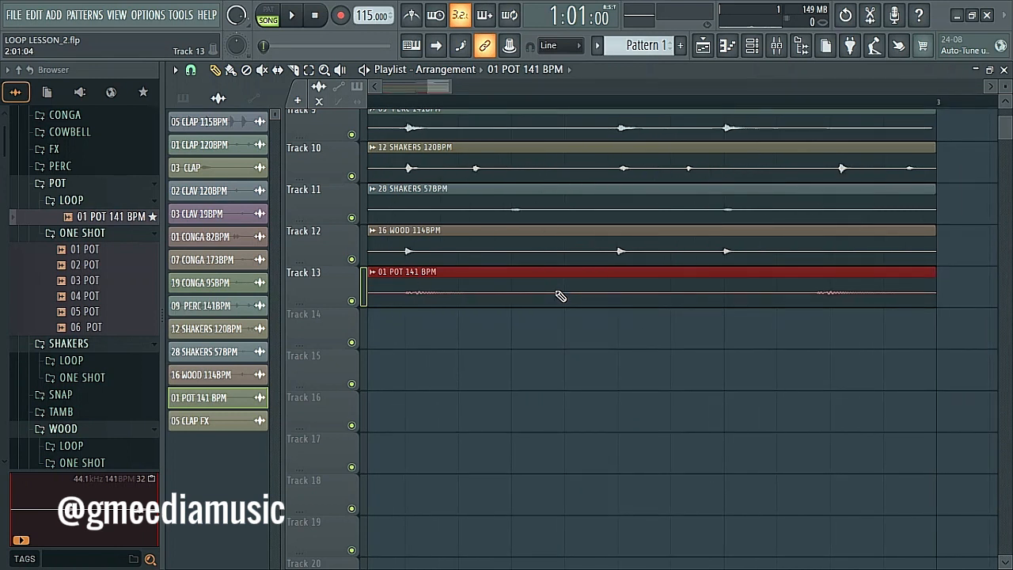
# Play back the two-bar loop from bar 1 with the 01 POT 141 BPM layer included.
pyautogui.click(377, 86)
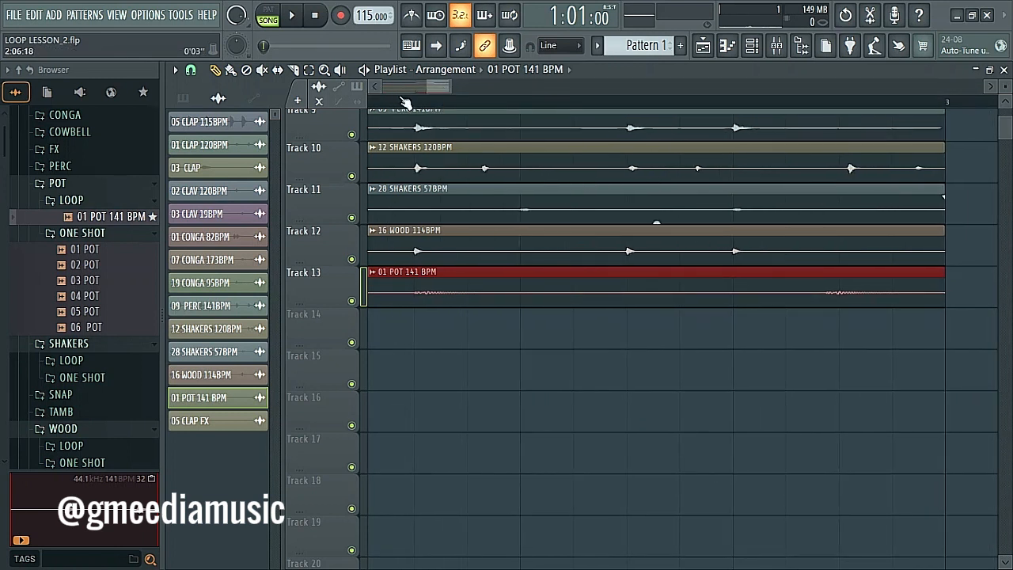
pyautogui.moveTo(432, 87); pyautogui.dragTo(386, 89)
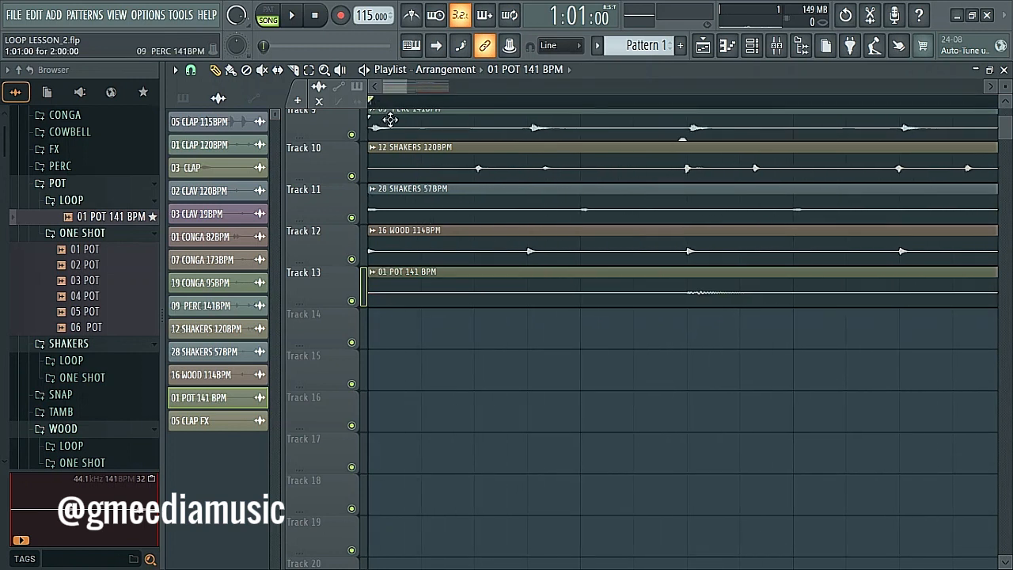
pyautogui.press('space')
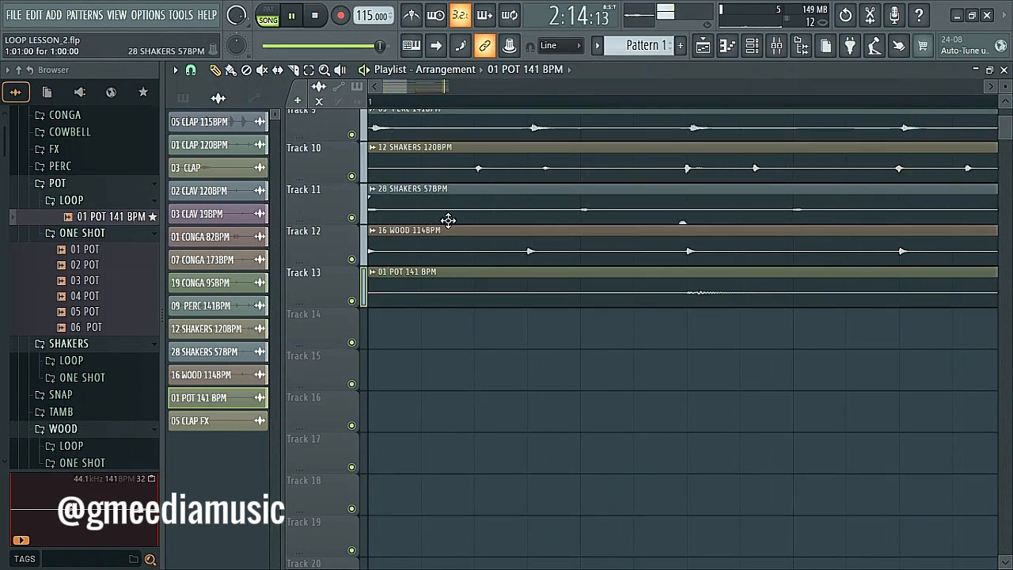
pyautogui.moveTo(428, 87); pyautogui.dragTo(473, 84)
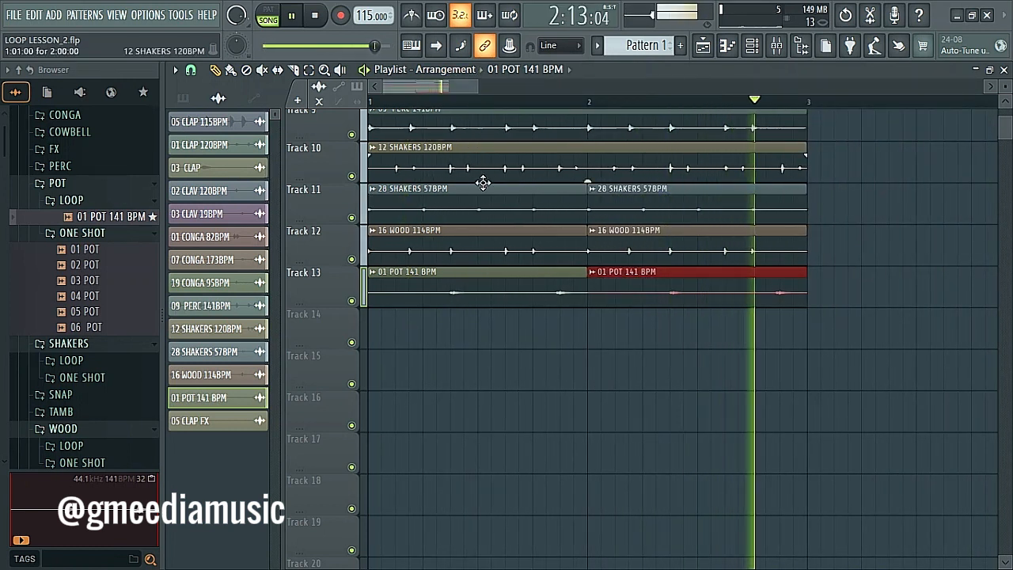
pyautogui.press('space')
# Set the channel volume of the 01 POT 141 BPM clip to 18%.
pyautogui.doubleClick(420, 294)
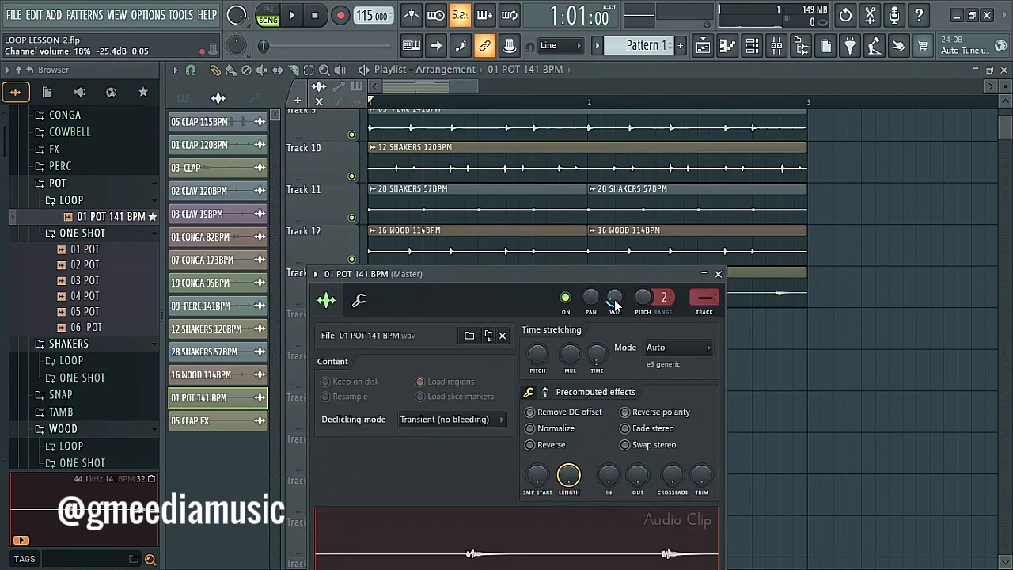
pyautogui.moveTo(612, 300); pyautogui.dragTo(612, 300)
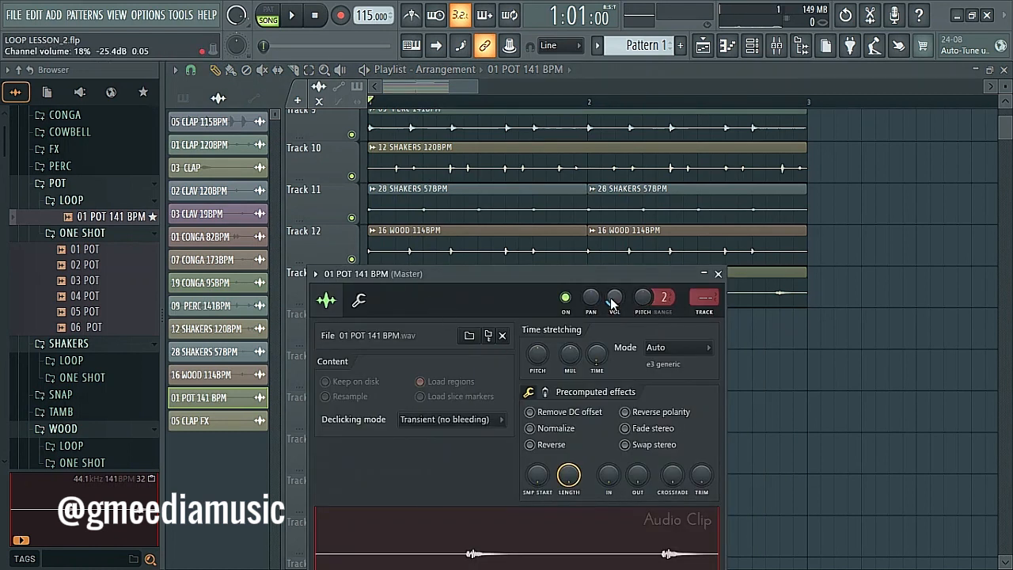
pyautogui.click(718, 273)
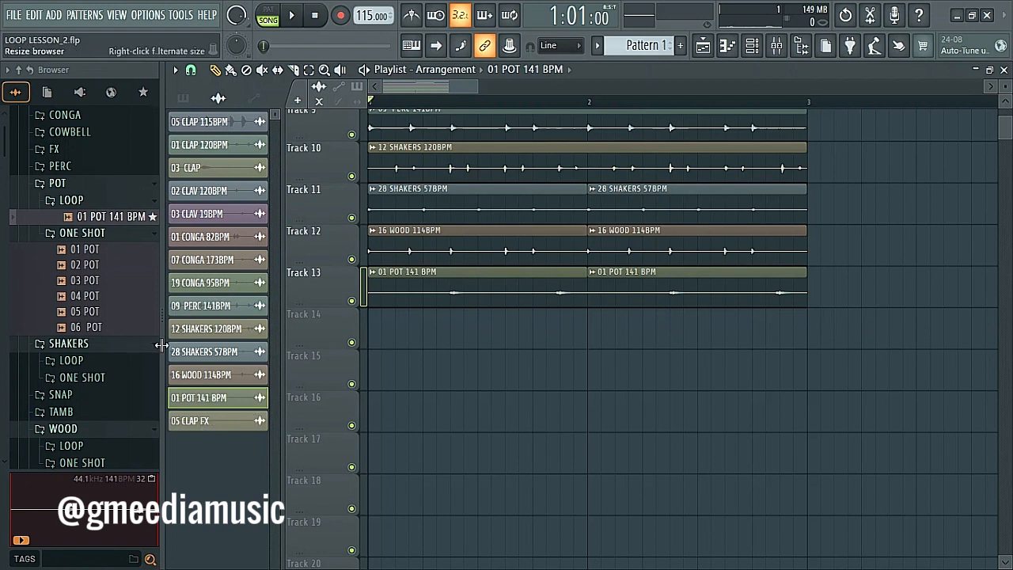
# Place the 05 CLAP FX sample from the FX folder on Track 14 at bar 1 and extend its end to bar 3.
pyautogui.click(69, 198)
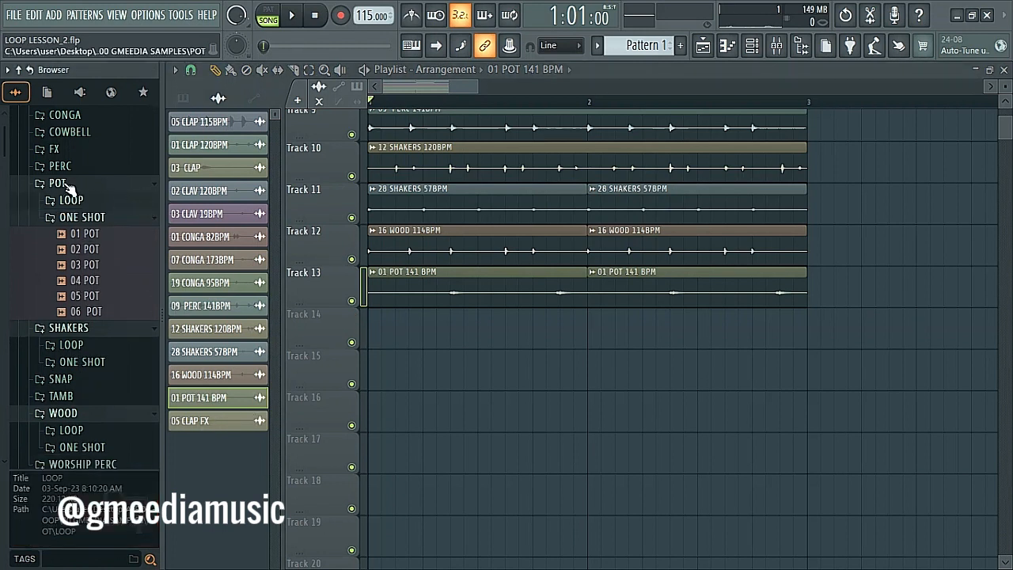
pyautogui.click(54, 151)
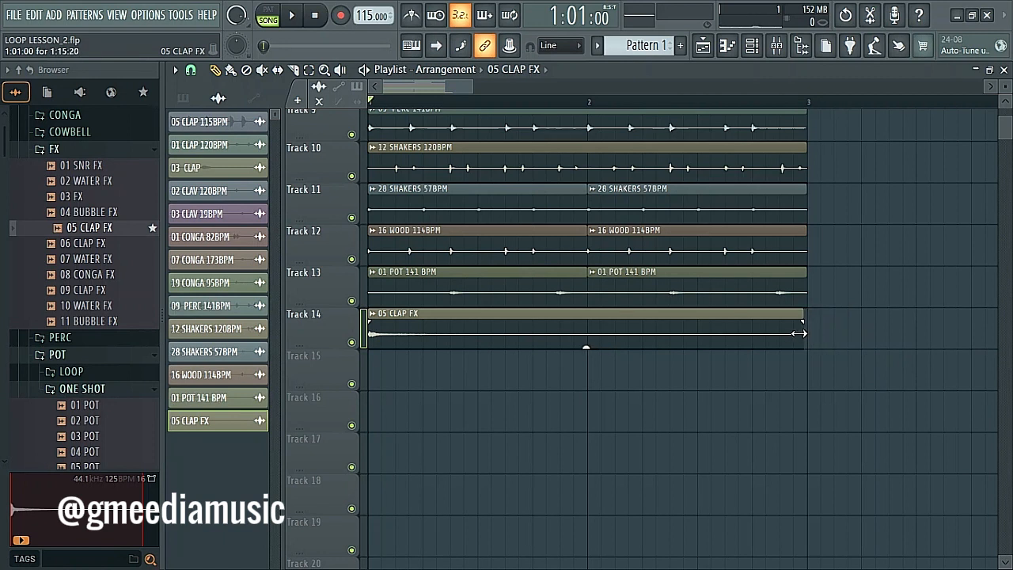
pyautogui.moveTo(804, 334); pyautogui.dragTo(802, 334)
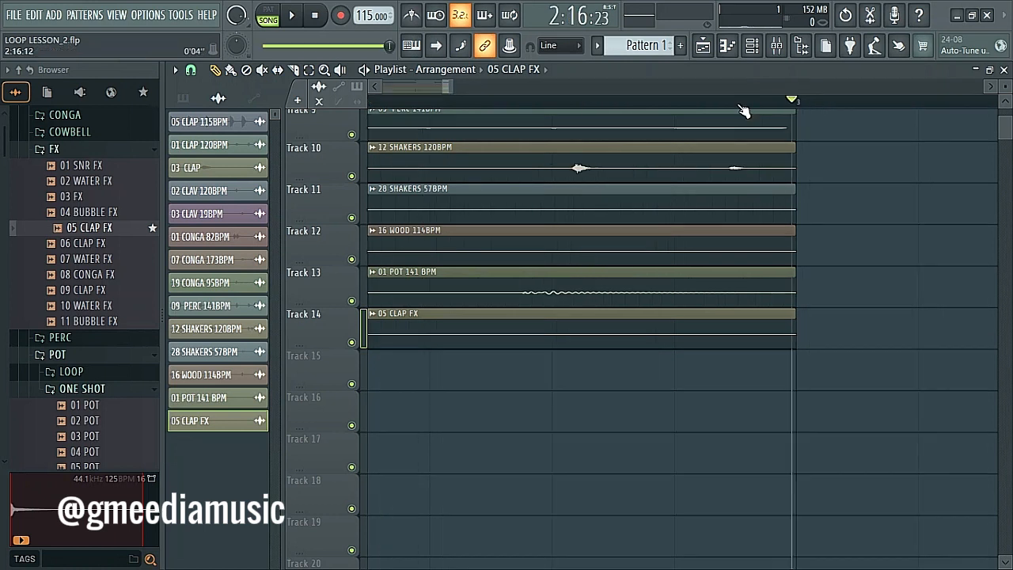
pyautogui.scroll(-3, 764, 103)
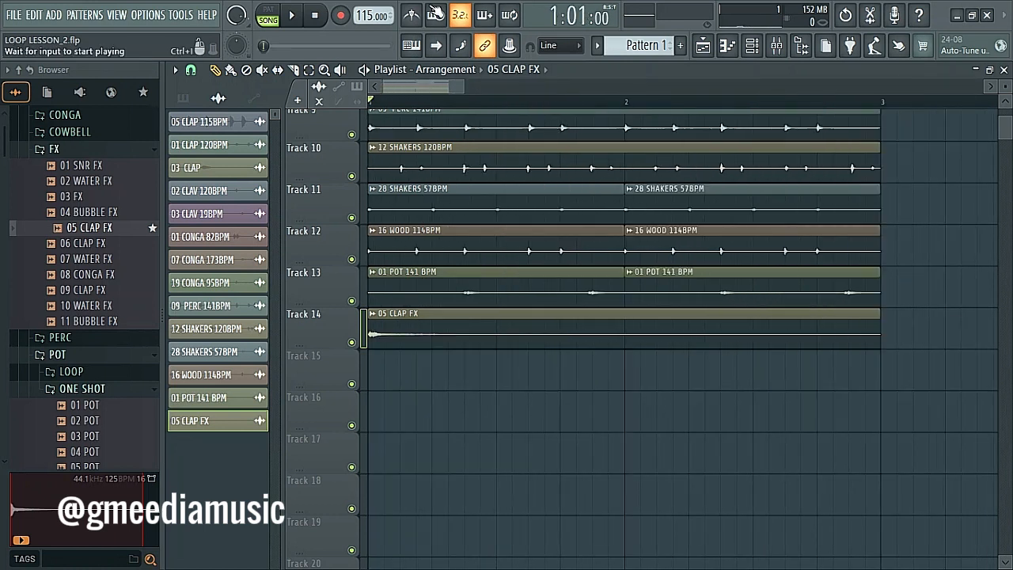
# Play back the loop with the 05 CLAP FX layer and check that clip's channel settings between playbacks.
pyautogui.press('space')
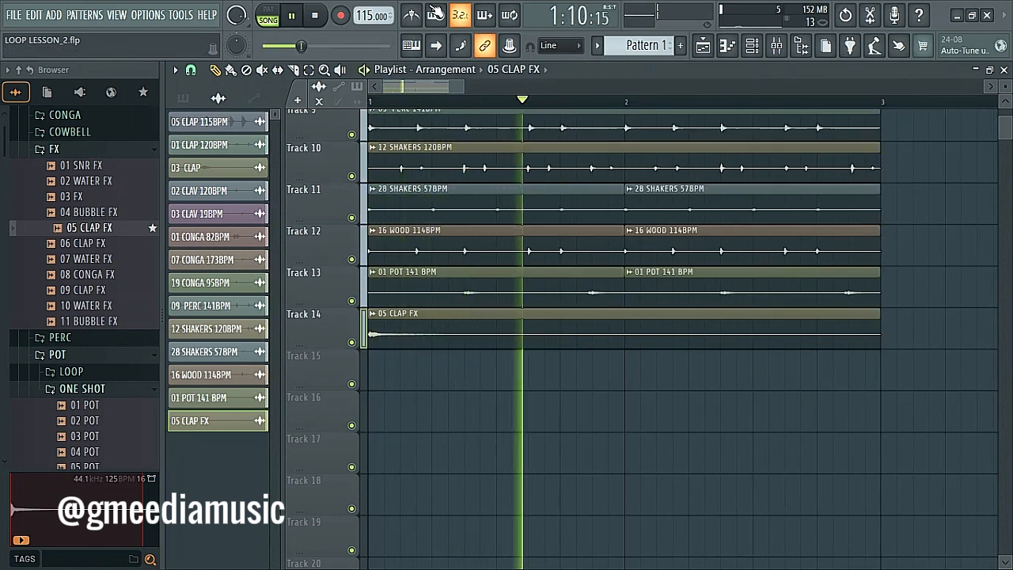
pyautogui.press('space')
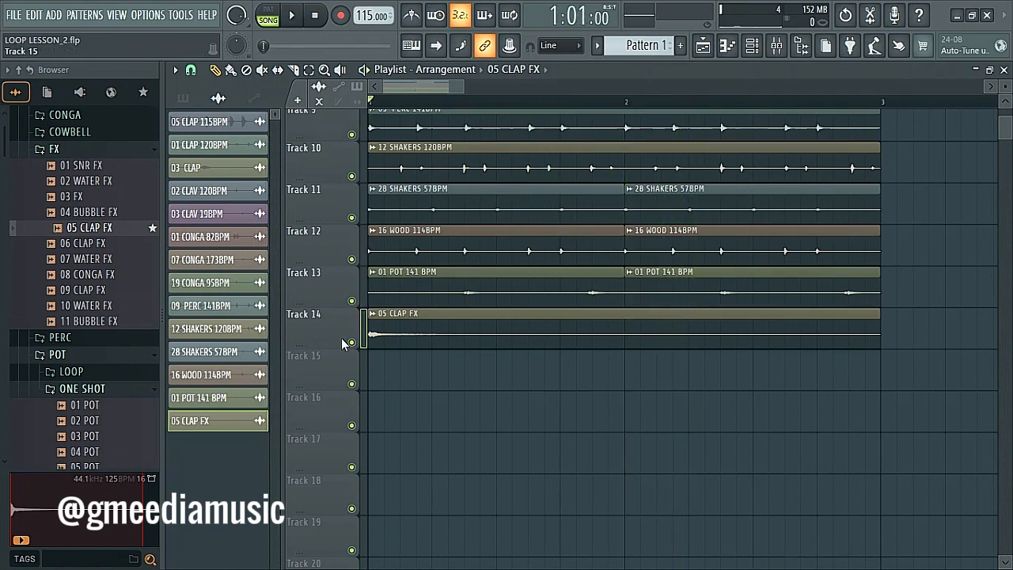
pyautogui.doubleClick(380, 322)
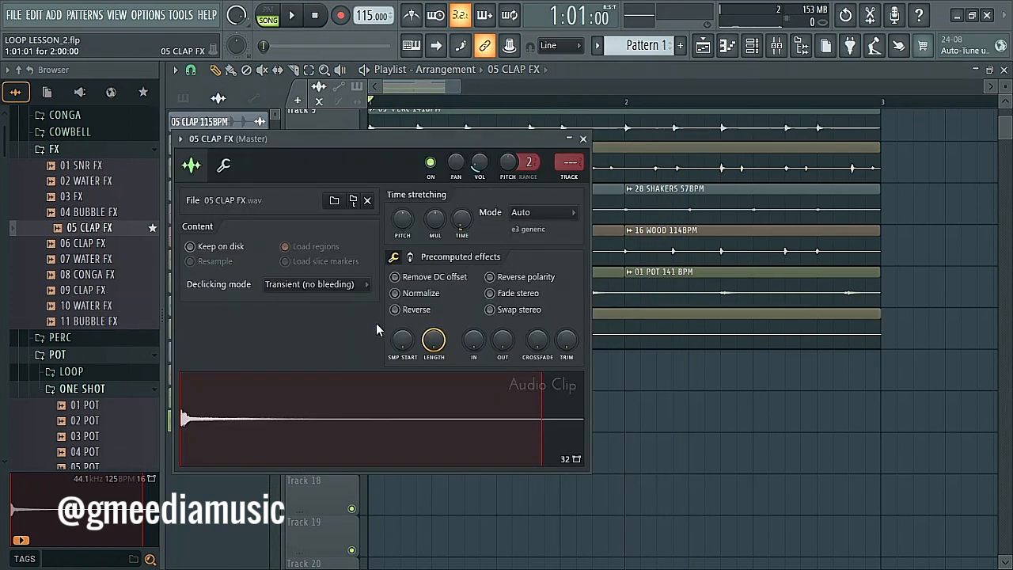
pyautogui.press('Escape')
pyautogui.press('space')
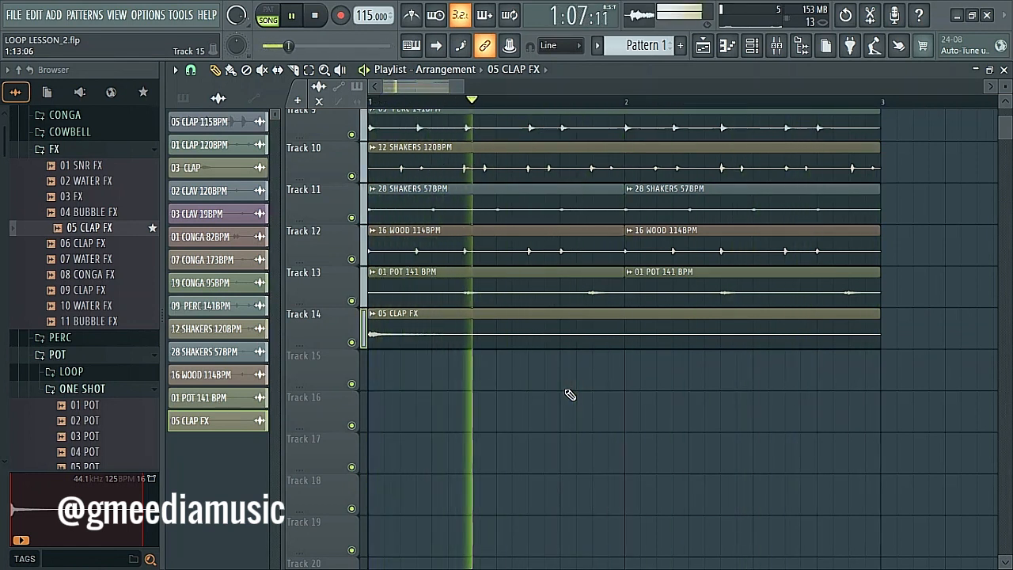
pyautogui.press('space')
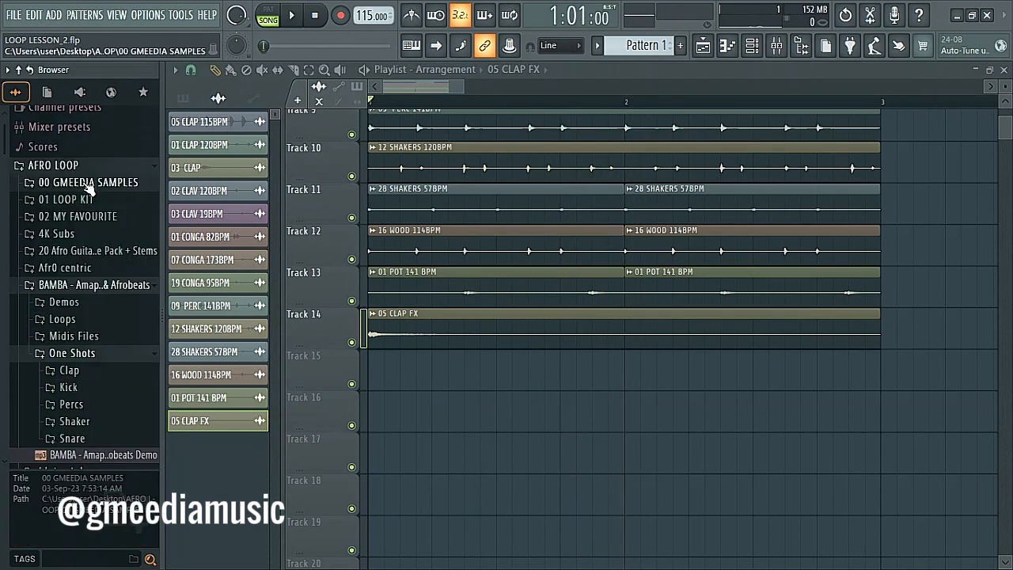